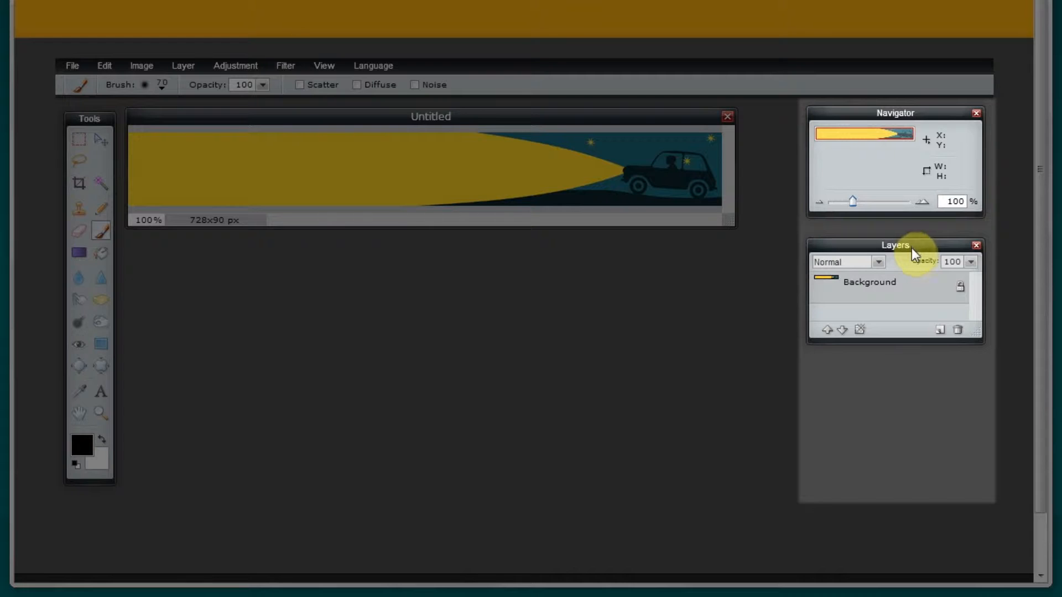
Step: Lengthen the Layers panel and enlarge the banner's image window so its whole canvas fits with some margin
drag(976, 331, 972, 498)
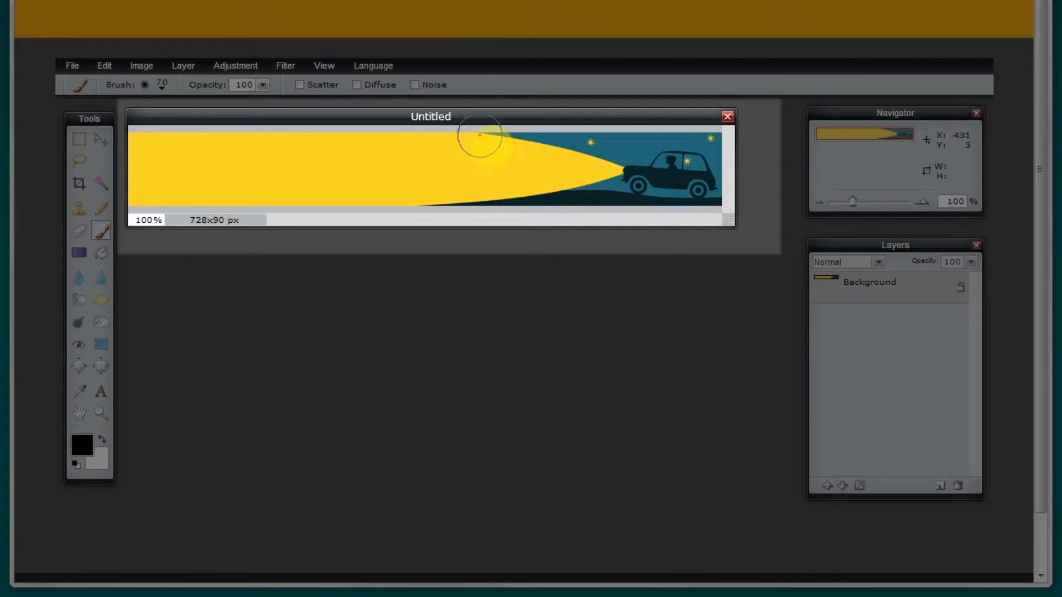
drag(451, 118, 456, 118)
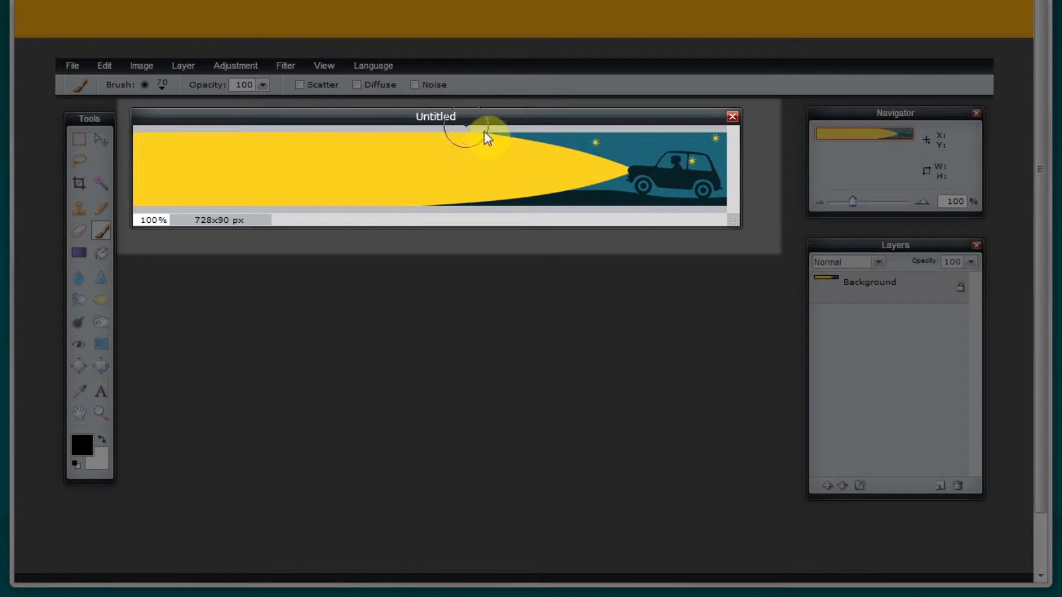
drag(735, 223, 768, 241)
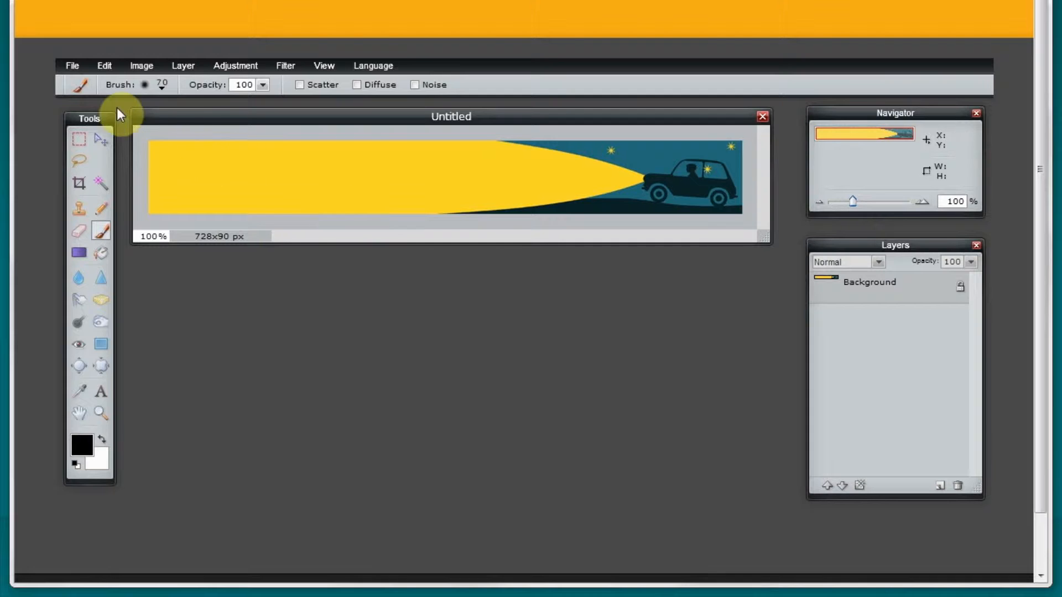
Step: Open the image globenetwork.png and place its window just below the banner
click(76, 65)
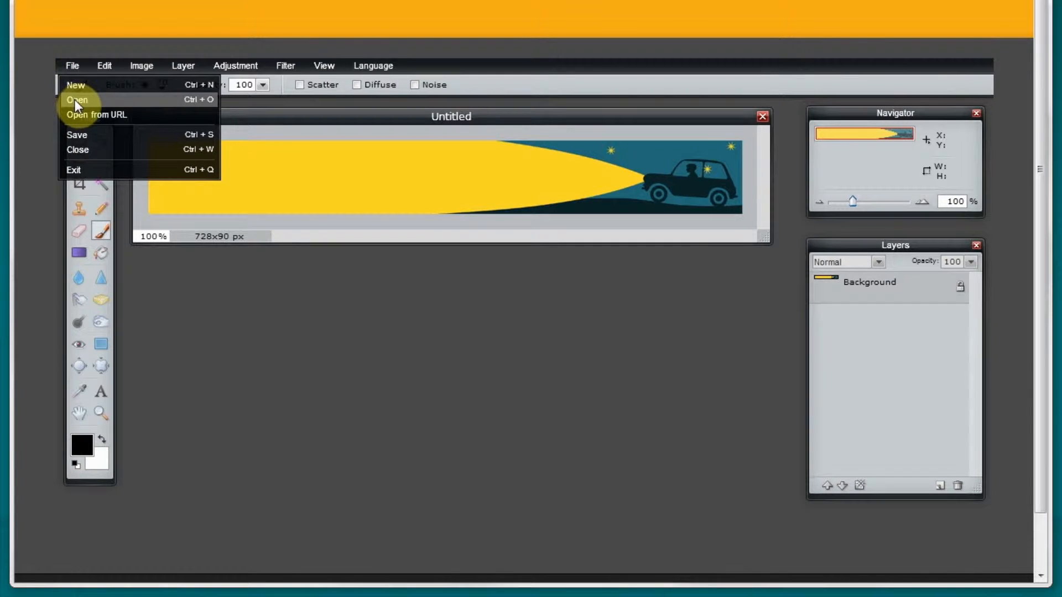
click(74, 100)
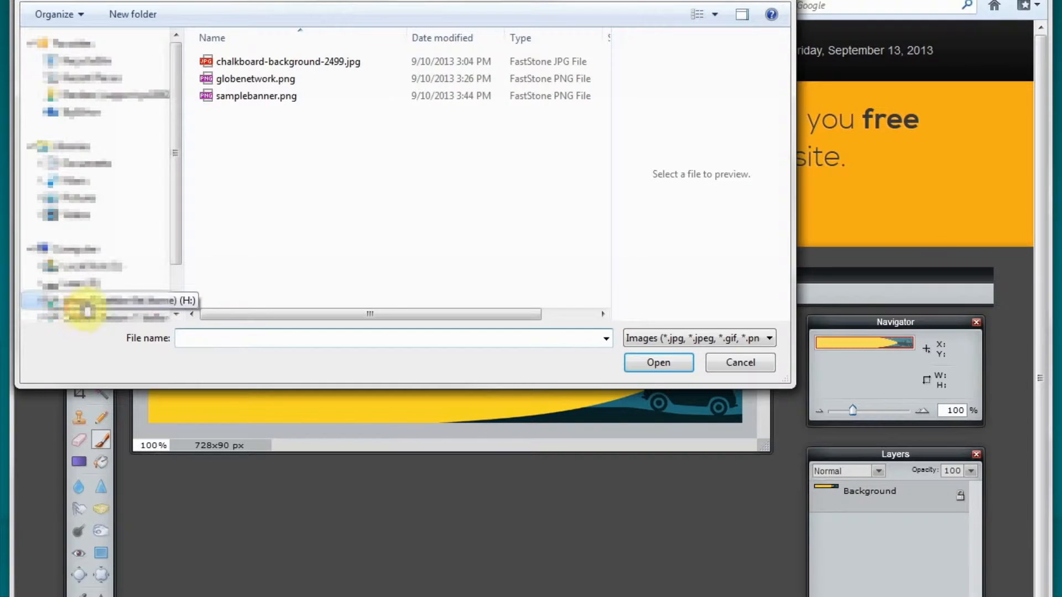
click(263, 81)
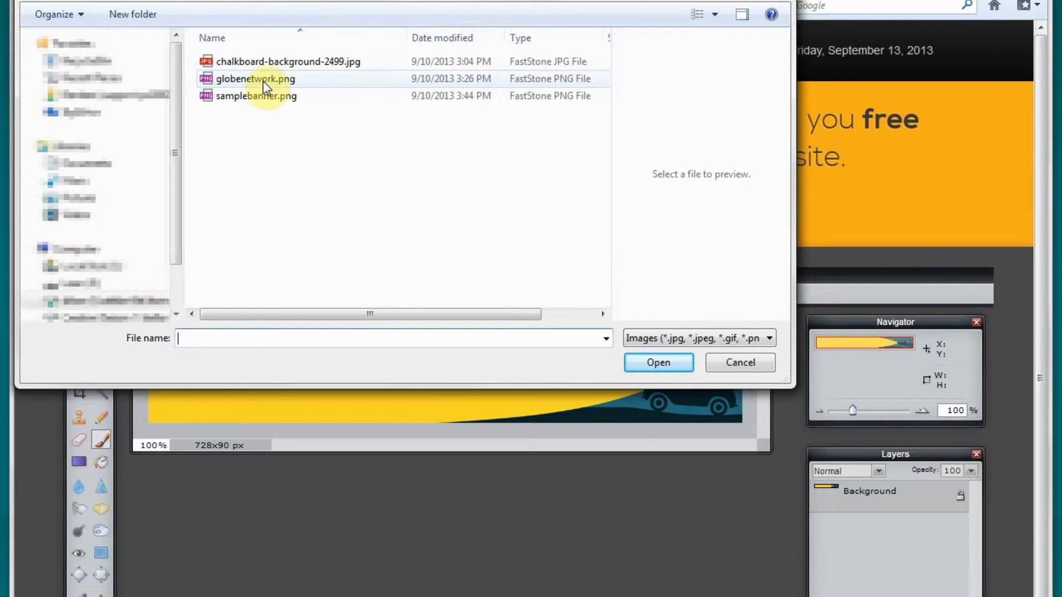
click(661, 363)
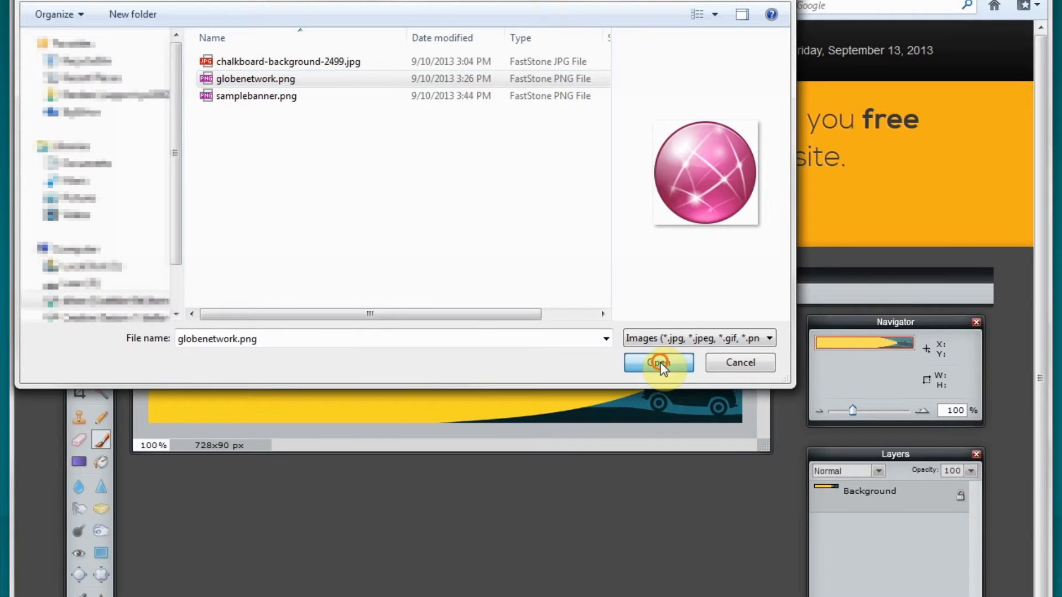
drag(292, 141, 277, 265)
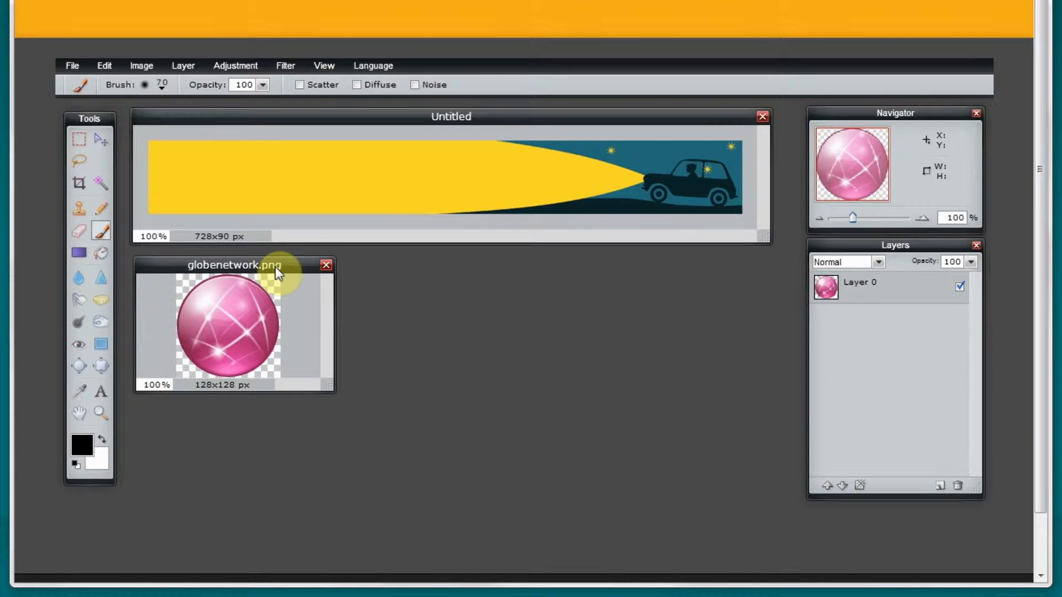
Step: Resize the globe image to 70 x 70 pixels with proportions constrained
click(155, 67)
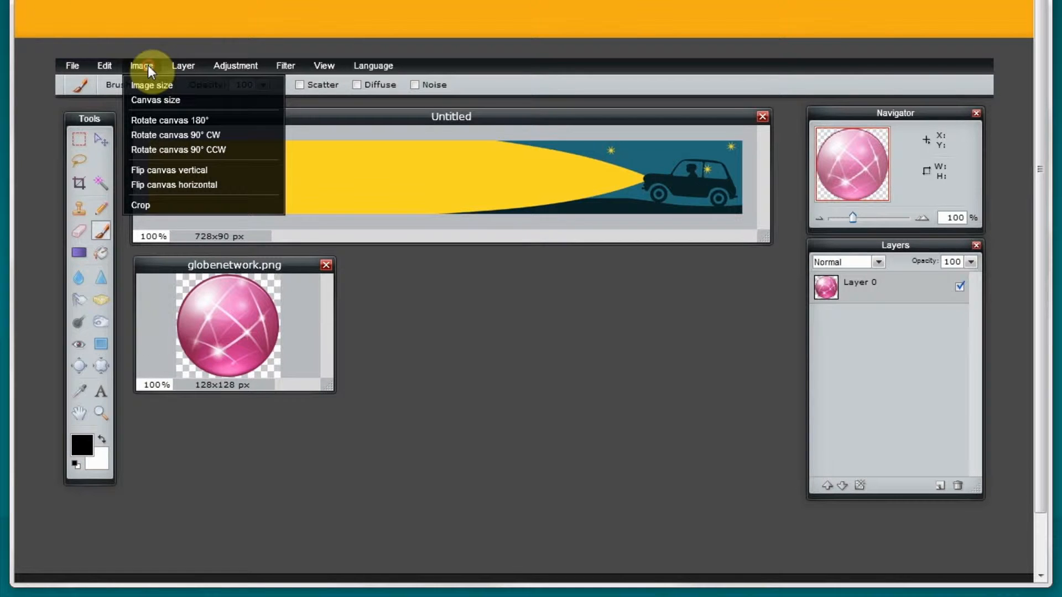
click(149, 85)
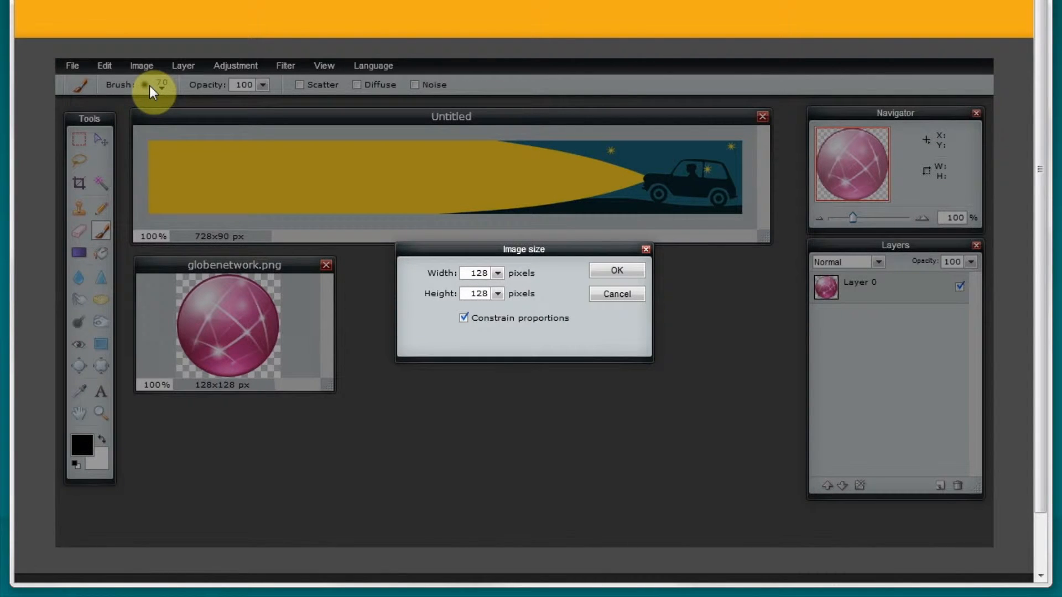
drag(470, 273, 510, 275)
text(70)
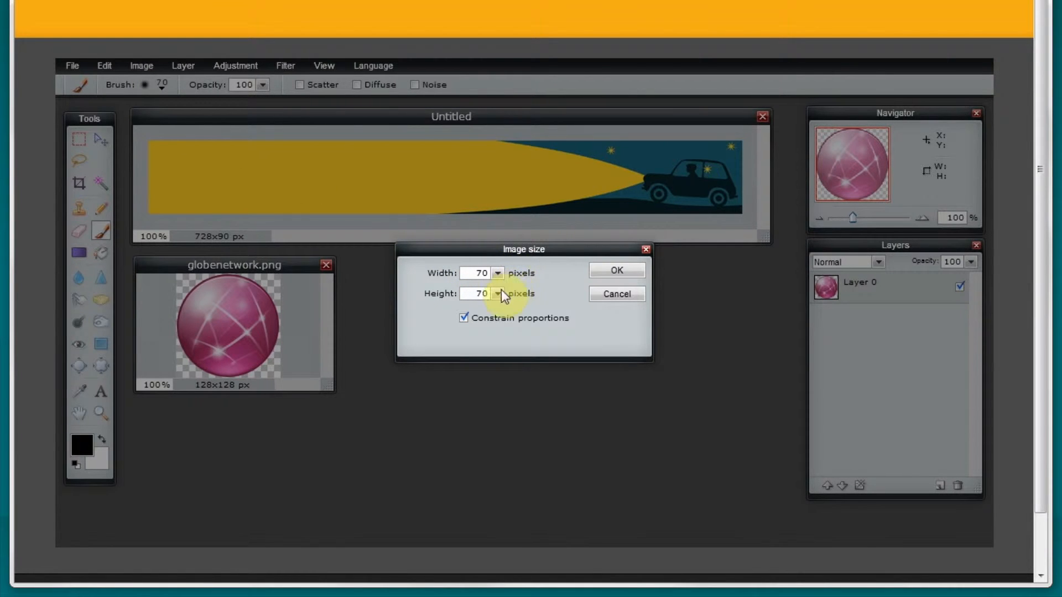
click(478, 294)
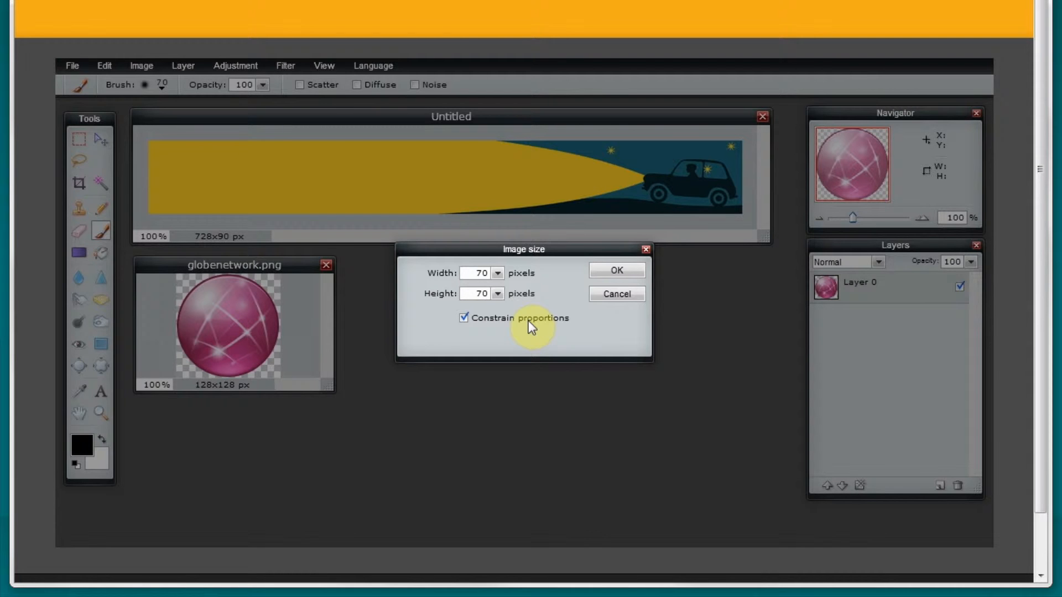
click(601, 272)
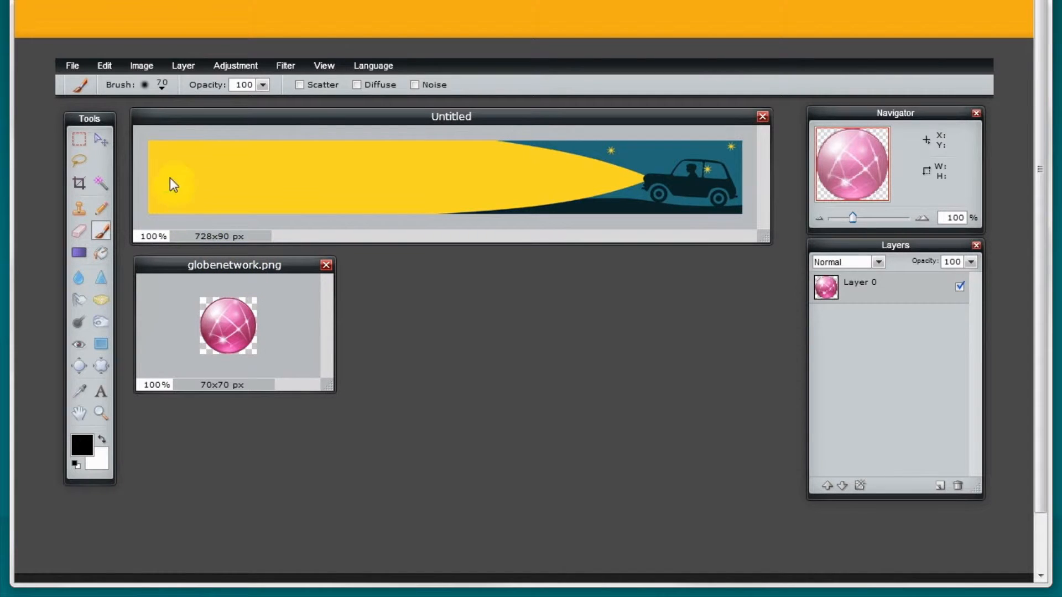
Step: Select the entire globe image and copy it
click(104, 68)
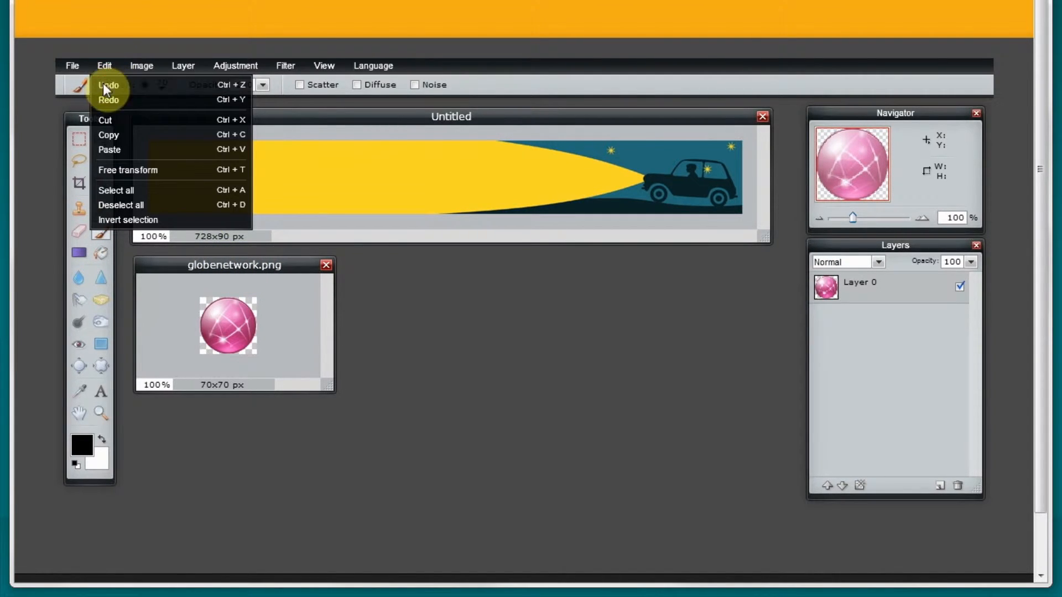
click(122, 191)
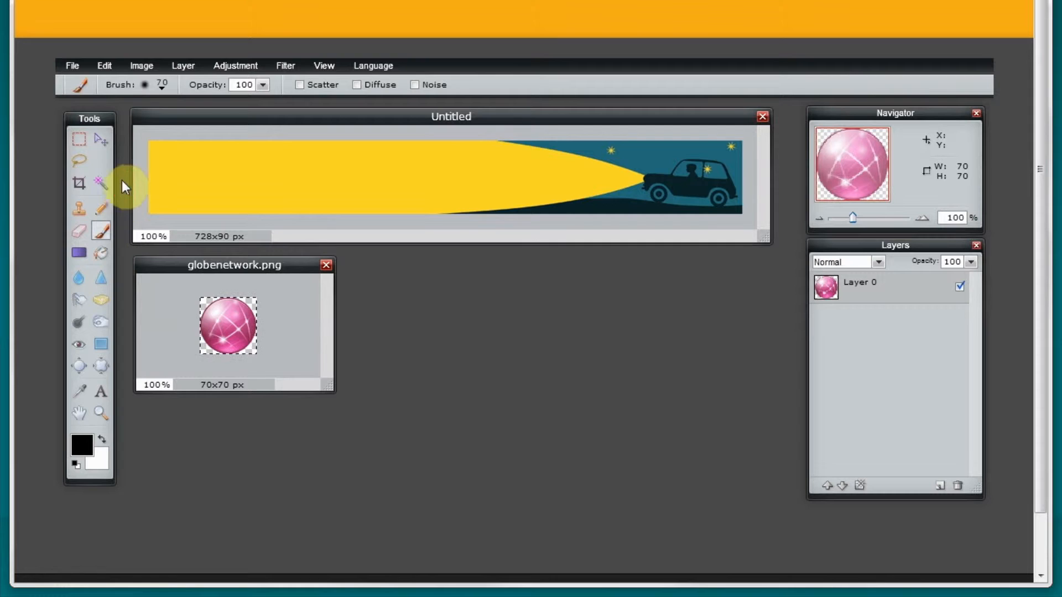
click(106, 66)
click(118, 131)
Step: Paste the globe into the banner and move it to the banner's left end
click(169, 118)
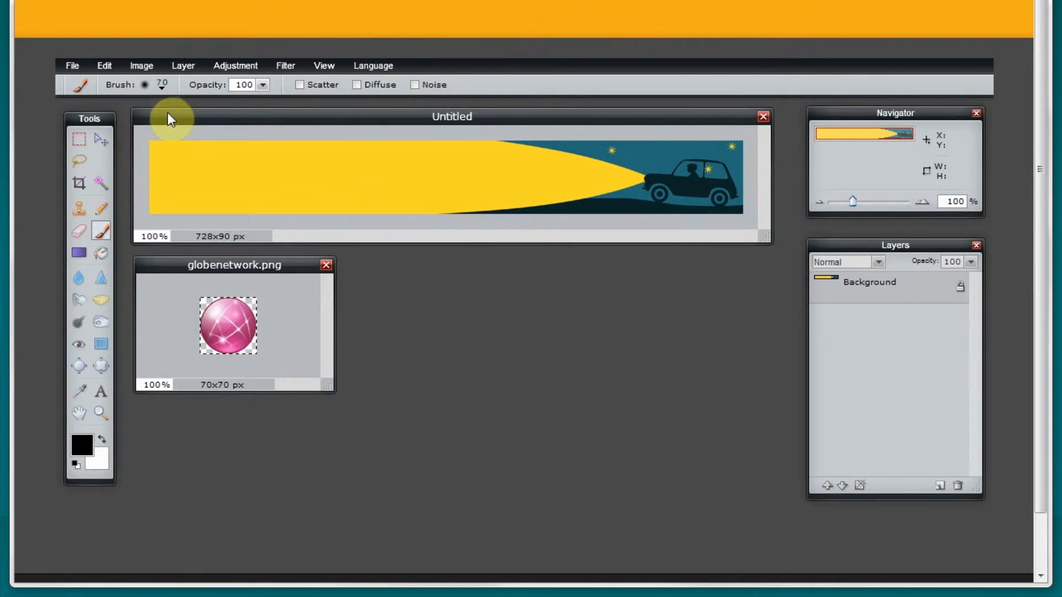
click(111, 66)
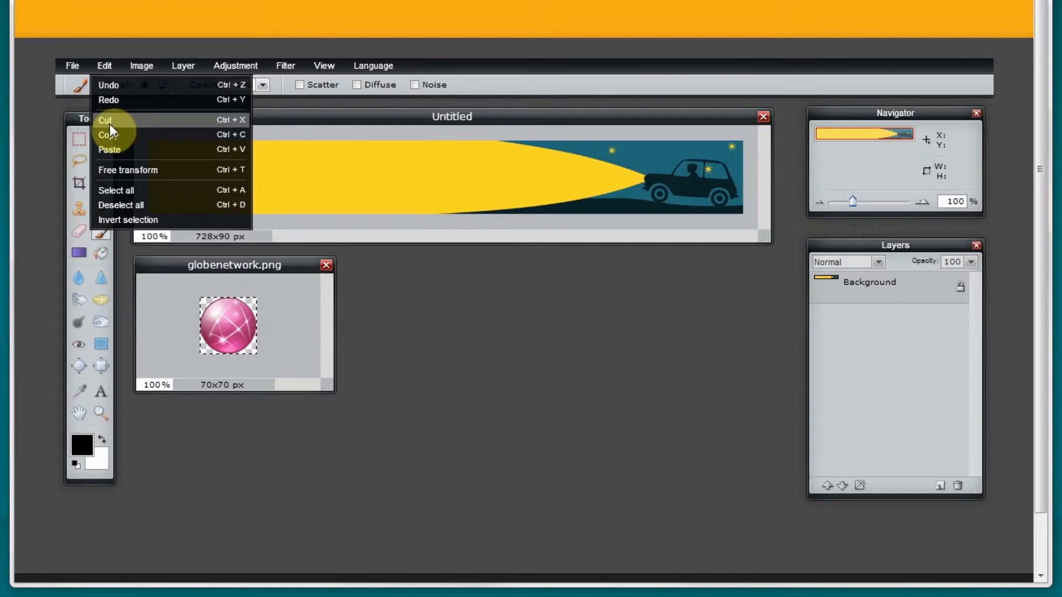
click(115, 148)
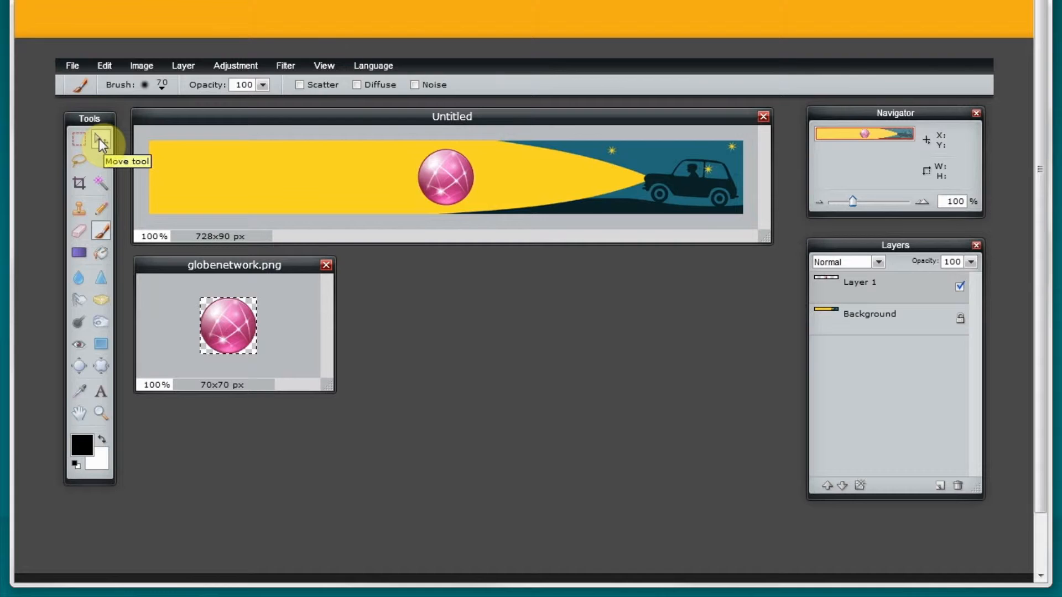
click(100, 140)
drag(428, 177, 166, 178)
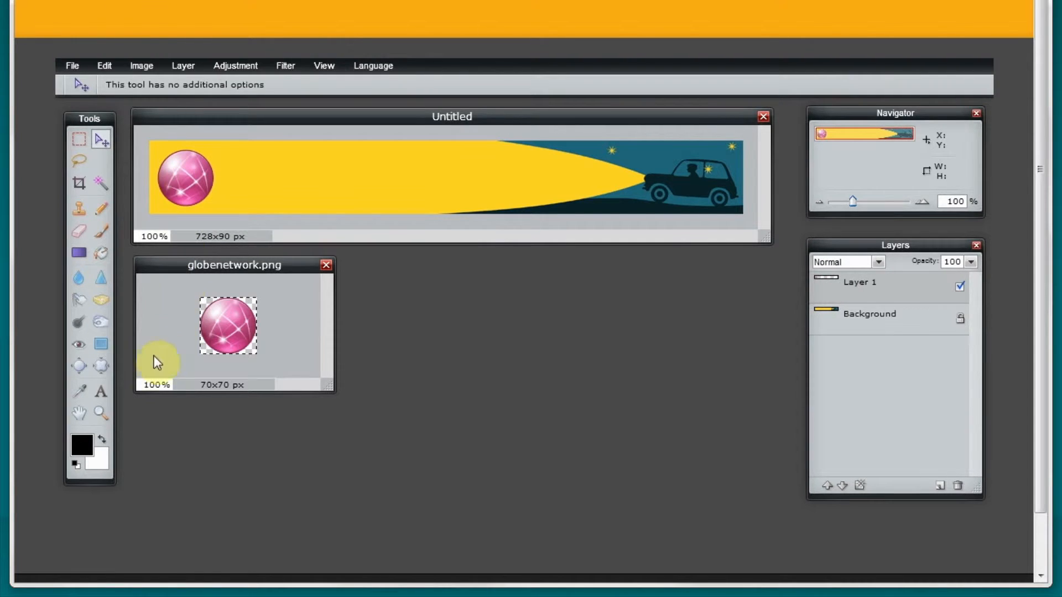
Step: Add the text "YOUR LOGO" on the yellow area beside the globe
click(103, 392)
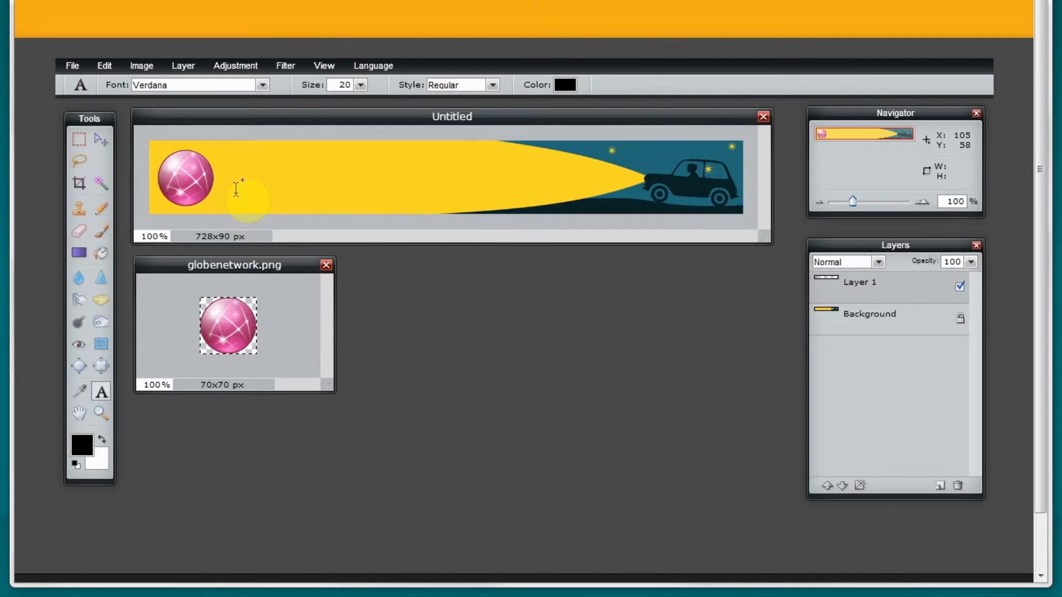
click(236, 189)
text(YOUR tLOGO)
Step: Format the YOUR LOGO text in Source Sans Pro, size 40, Bold
click(262, 84)
drag(263, 106, 266, 186)
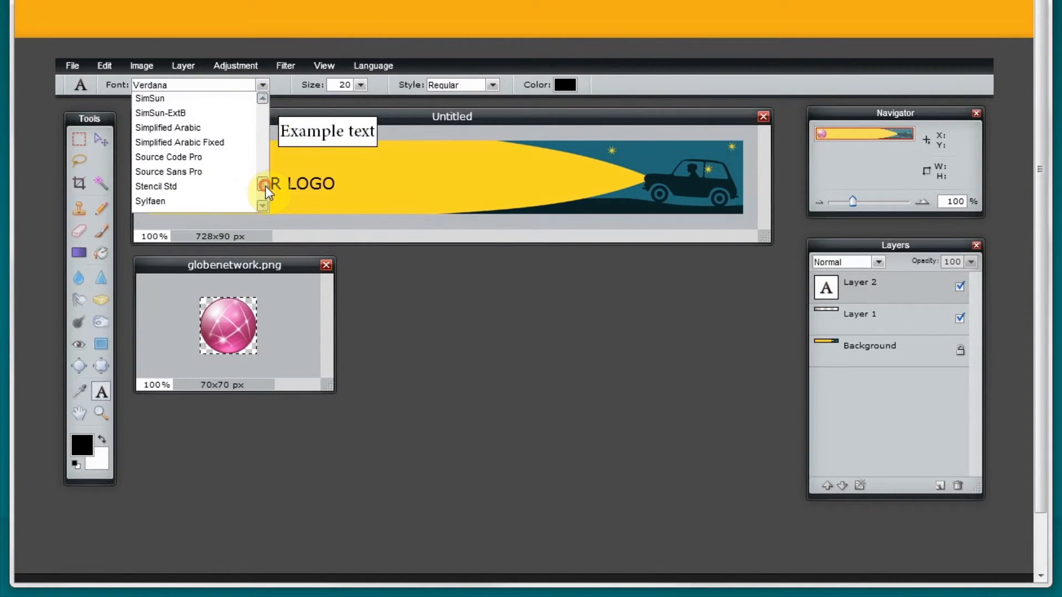
click(231, 171)
click(361, 84)
click(343, 105)
click(492, 85)
click(487, 109)
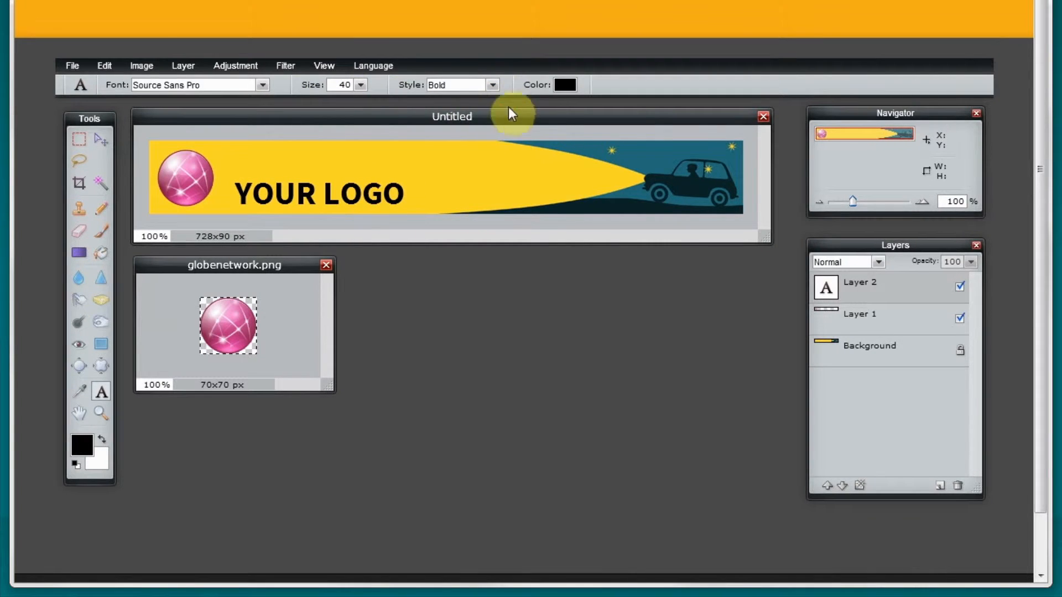
Step: Color the YOUR LOGO text light turquoise and move it slightly up and closer to the globe
click(564, 85)
click(550, 303)
click(445, 244)
click(641, 233)
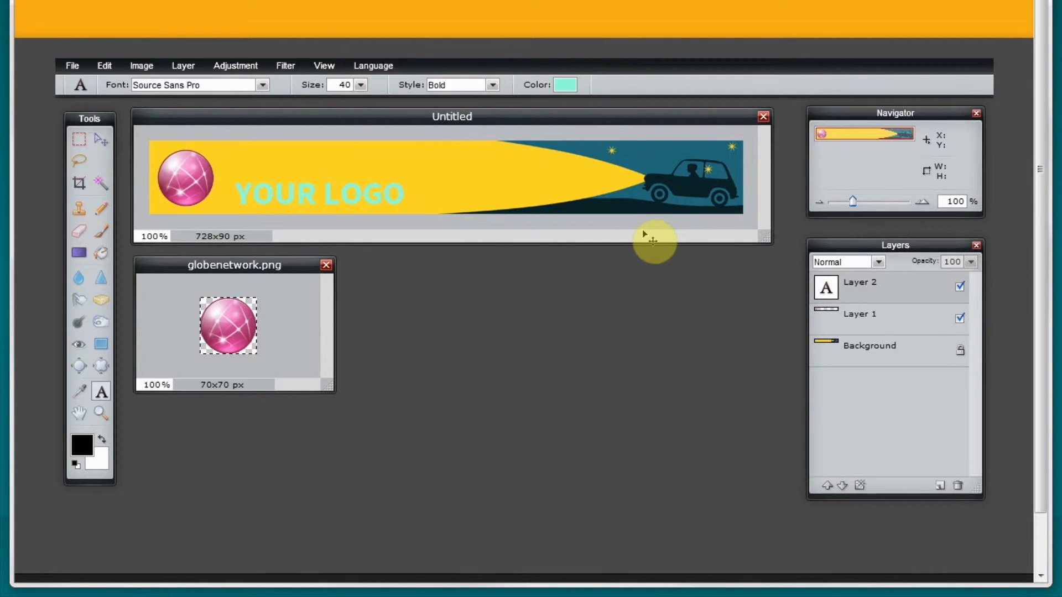
click(104, 143)
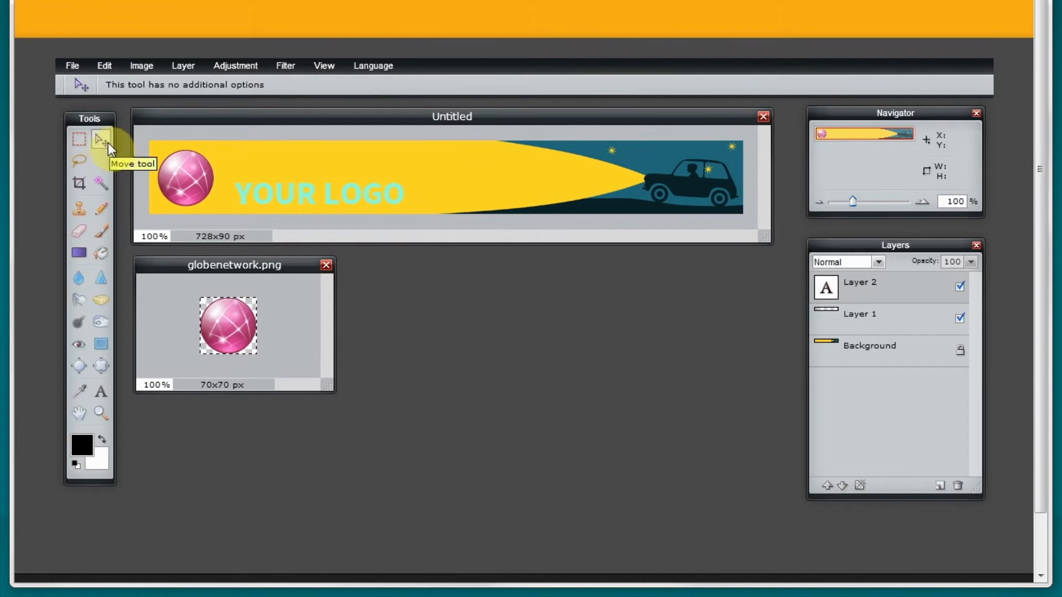
drag(300, 196, 292, 183)
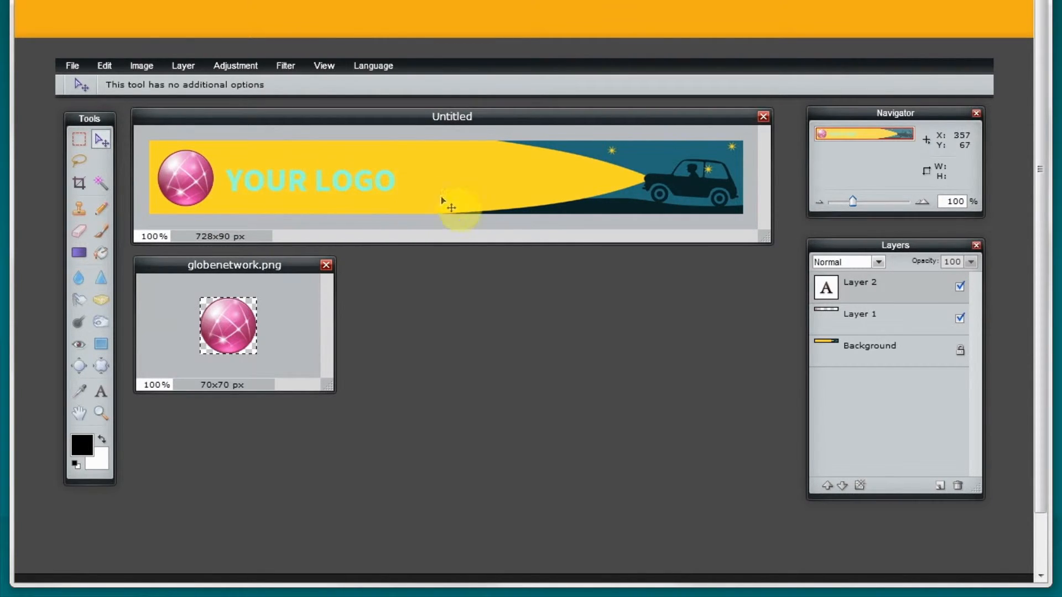
Step: Give the YOUR LOGO text layer a drop shadow with distance 4 and size 3, and recheck its layer styles
click(861, 486)
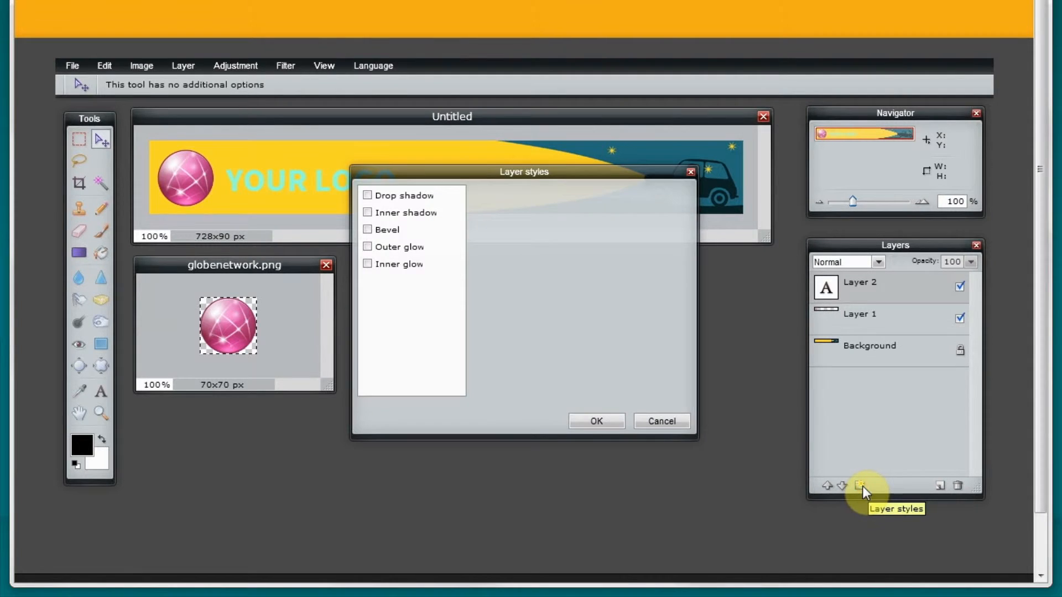
click(410, 196)
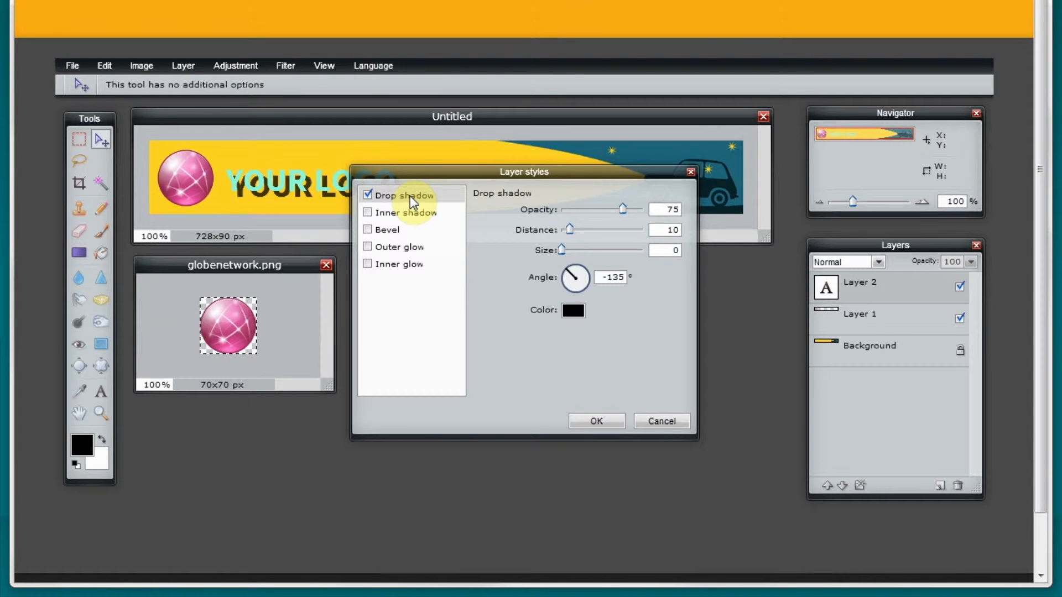
drag(575, 232, 565, 231)
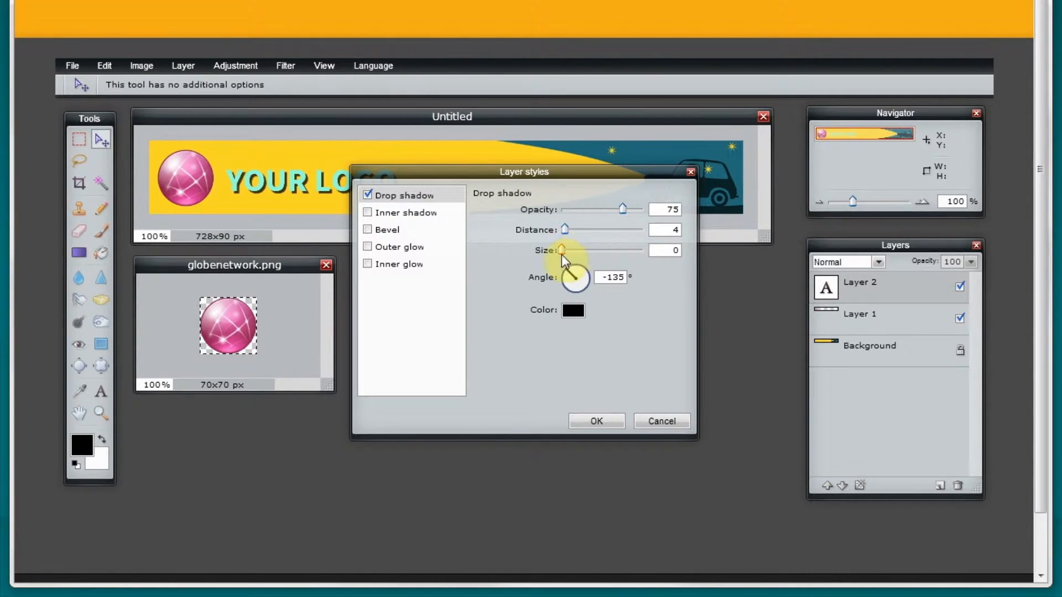
drag(562, 251, 566, 251)
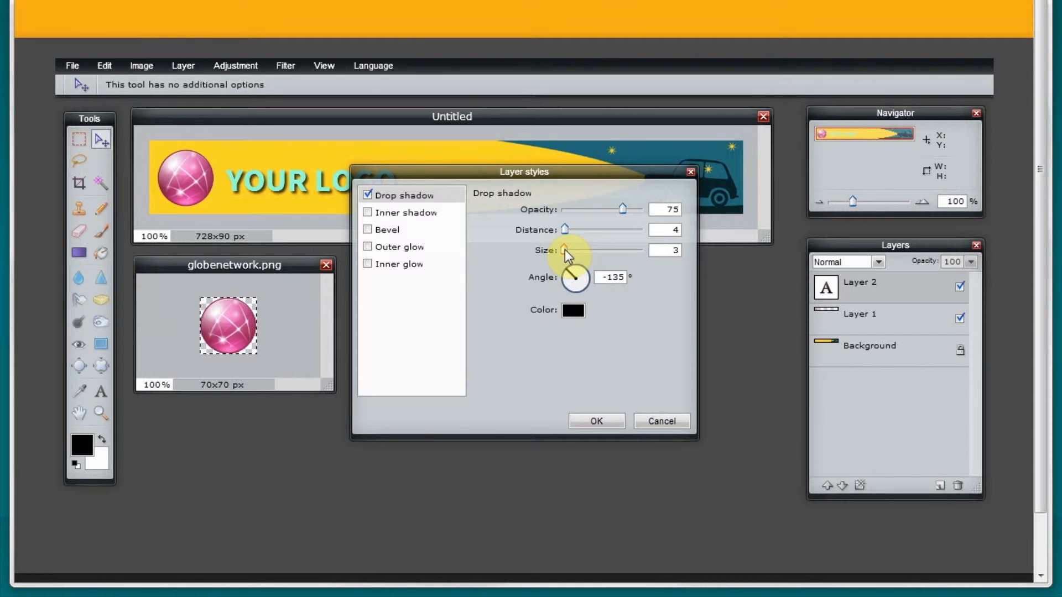
click(603, 422)
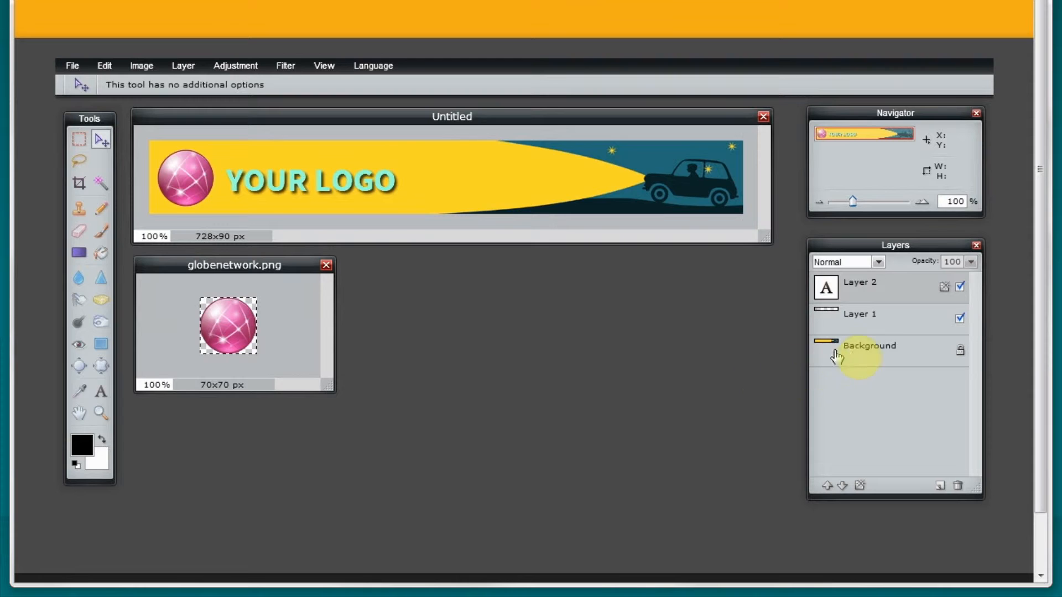
double_click(944, 289)
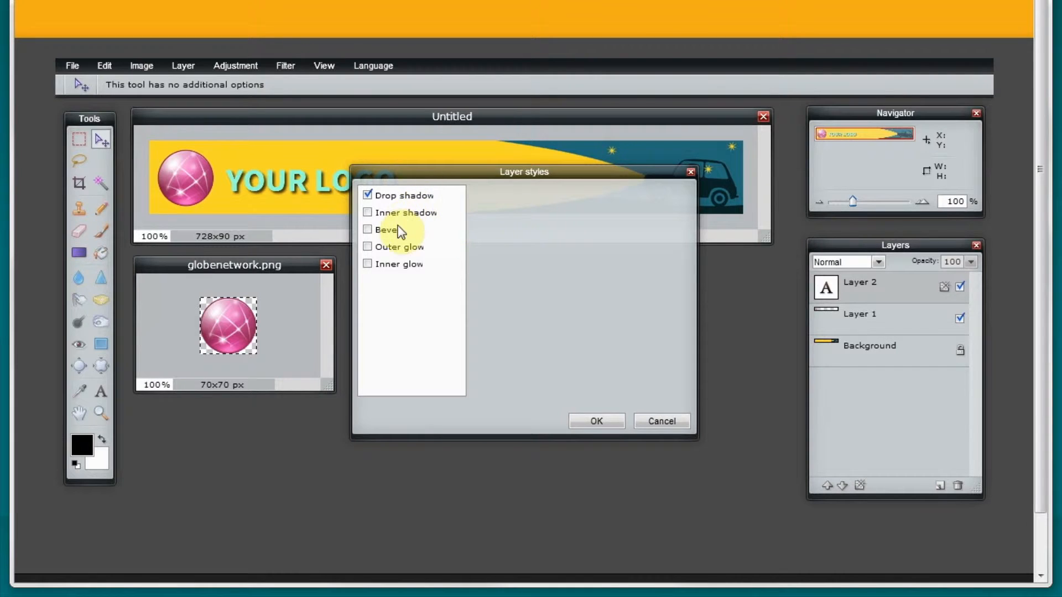
click(590, 422)
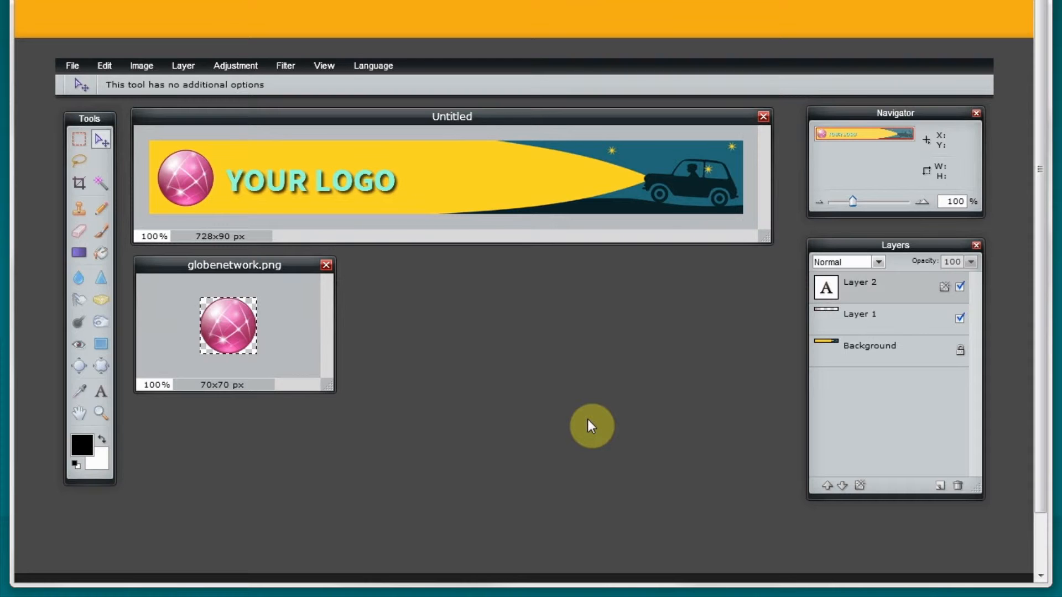
Step: Paint black pencil and brush strokes across the Background layer between the text and the car, and smudge the area around the car
click(883, 357)
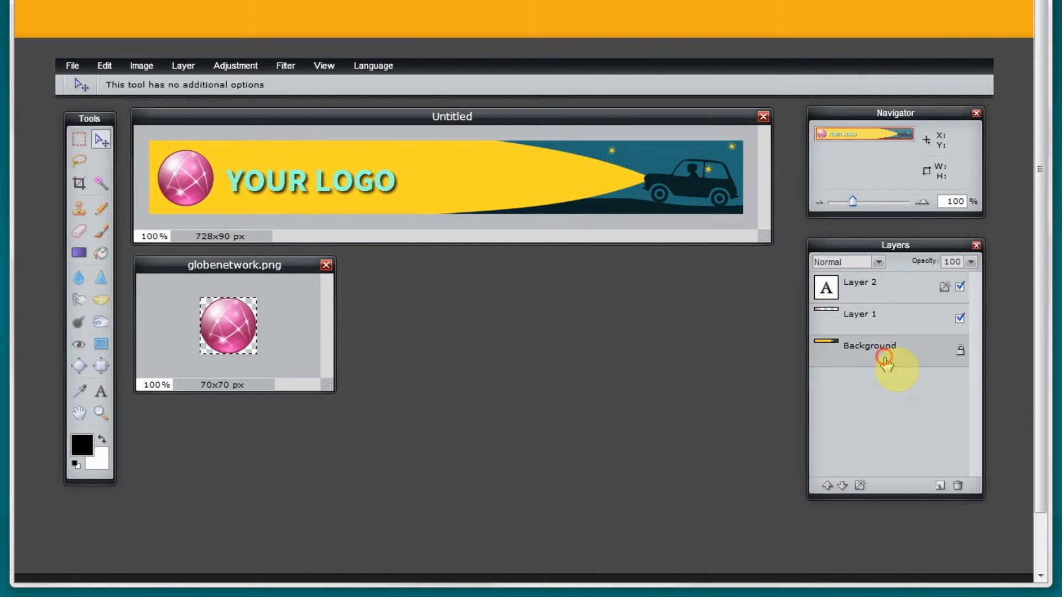
click(103, 207)
mouse_move(445, 157)
mouse_down()
mouse_move(525, 184)
mouse_move(569, 171)
mouse_move(636, 187)
mouse_up()
click(101, 231)
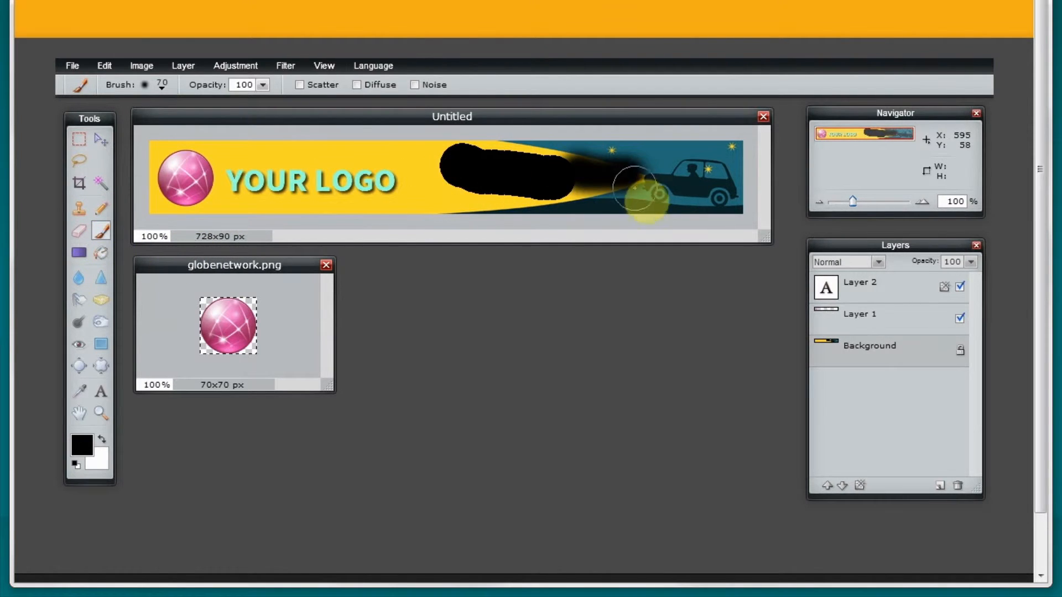
click(78, 299)
mouse_move(562, 188)
mouse_down()
mouse_move(687, 181)
mouse_move(723, 166)
mouse_move(602, 267)
mouse_up()
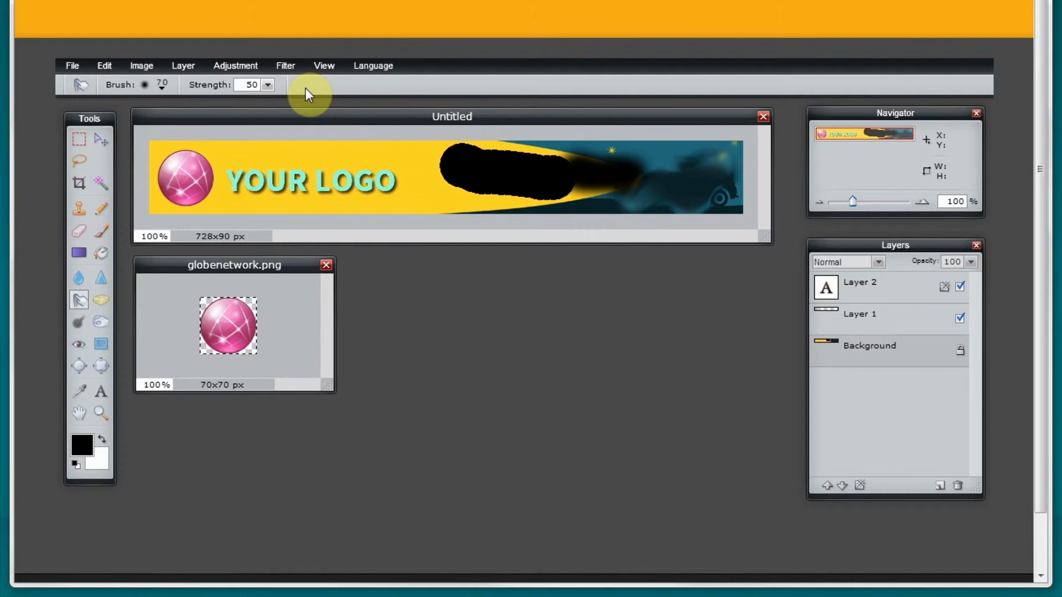
Step: Open the image chalkboard-background-2499.jpg from the computer
click(74, 67)
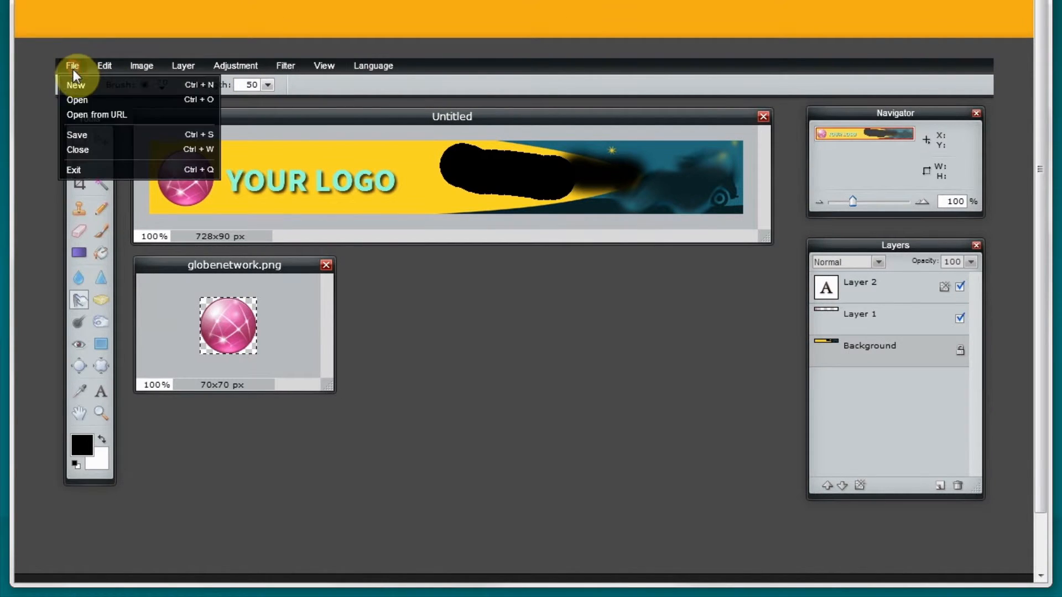
click(84, 98)
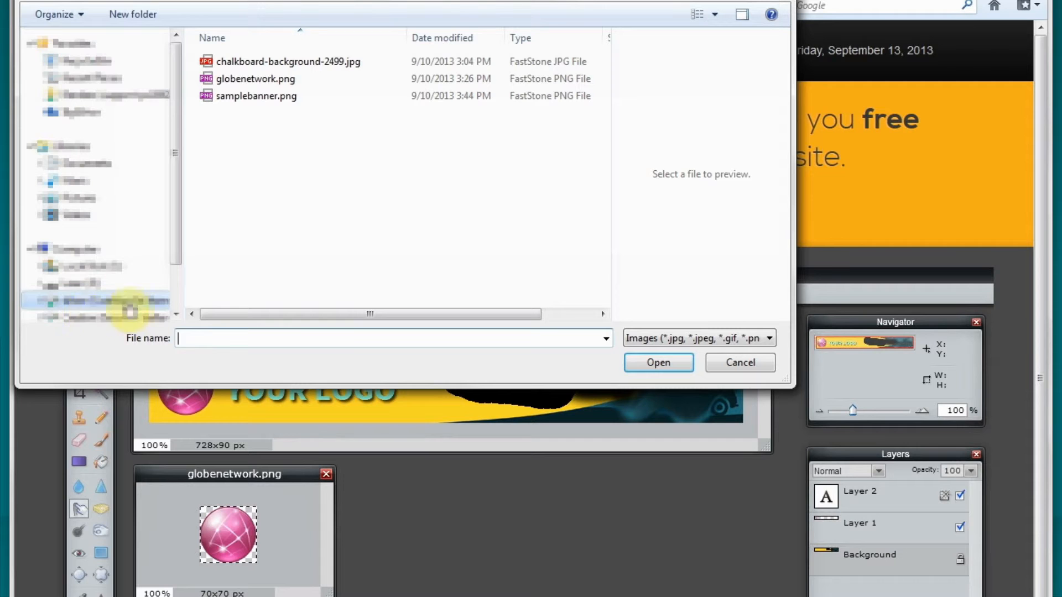
click(276, 61)
click(655, 365)
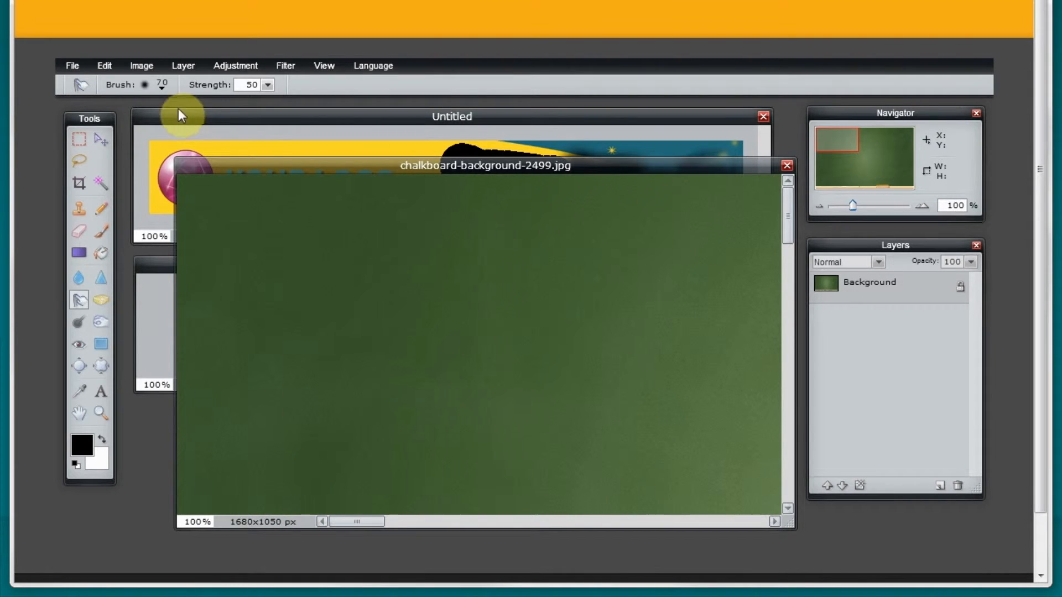
Step: Resize the chalkboard image to a width of 728 pixels with its proportions constrained
click(142, 67)
click(154, 84)
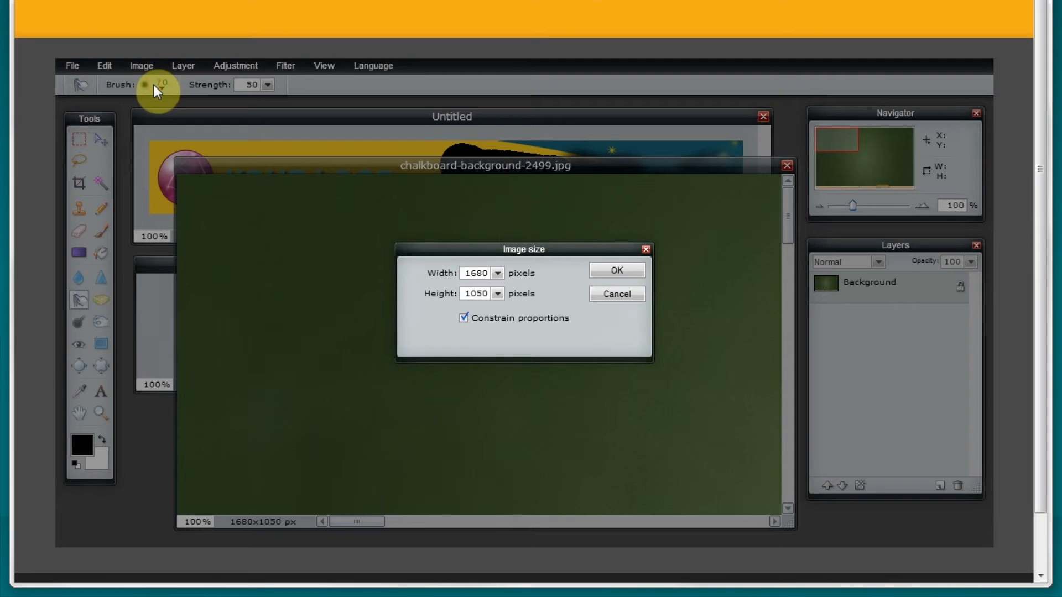
drag(464, 273, 497, 274)
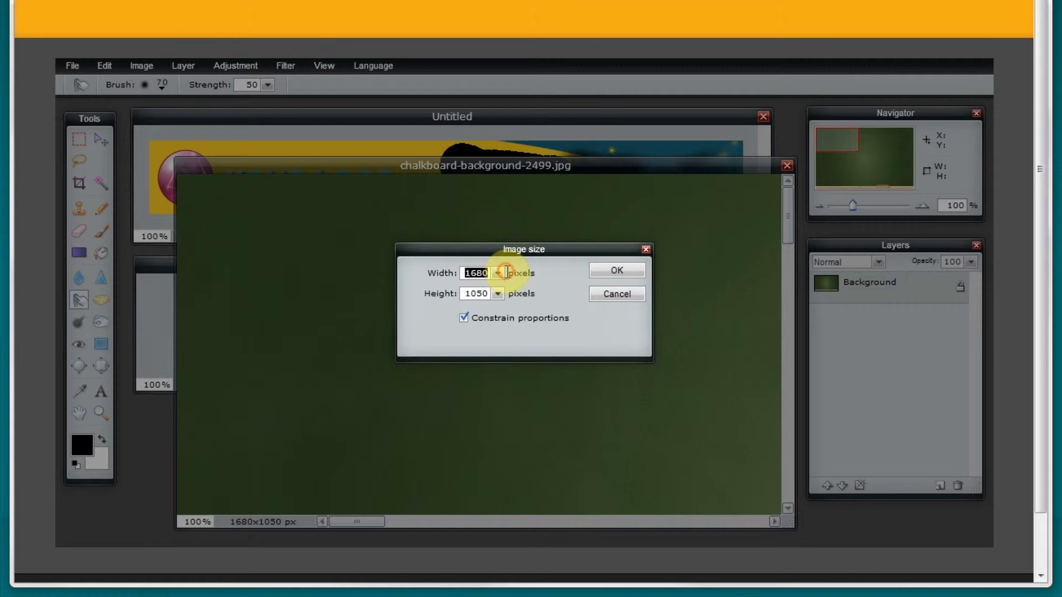
text(728)
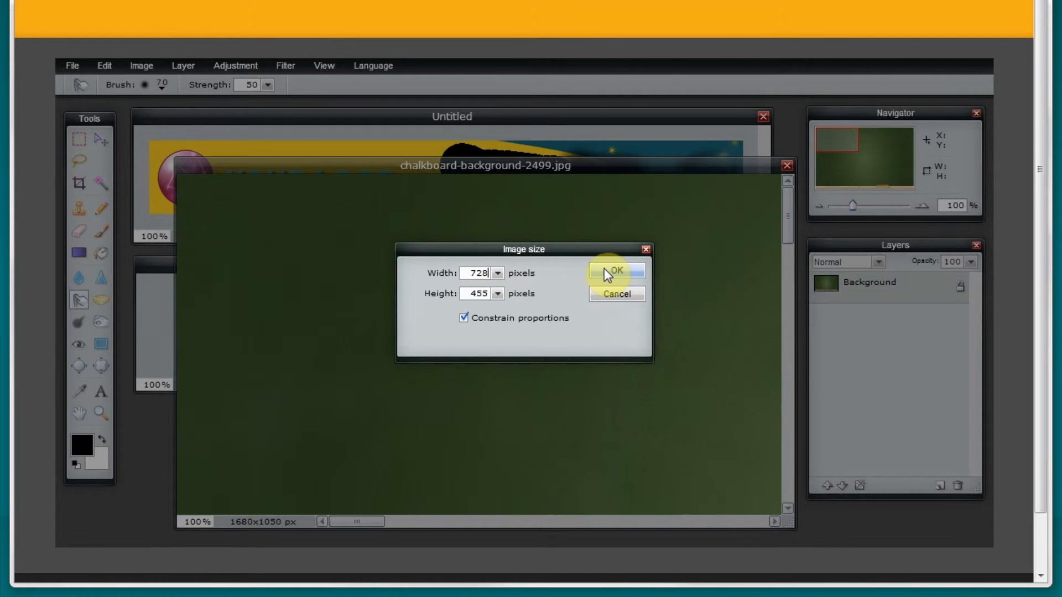
click(615, 270)
Step: Select a full-width strip about 728x91 px along the chalkboard image's lower edge, including the chalk ledge, and copy it
drag(642, 165, 615, 156)
scroll(763, 465, down, 2)
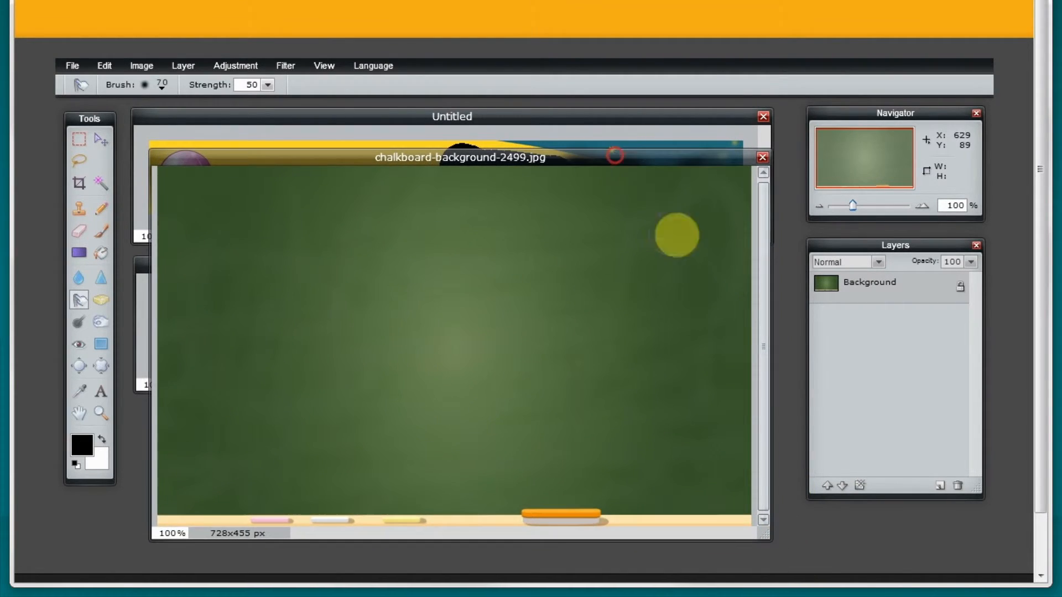
click(76, 147)
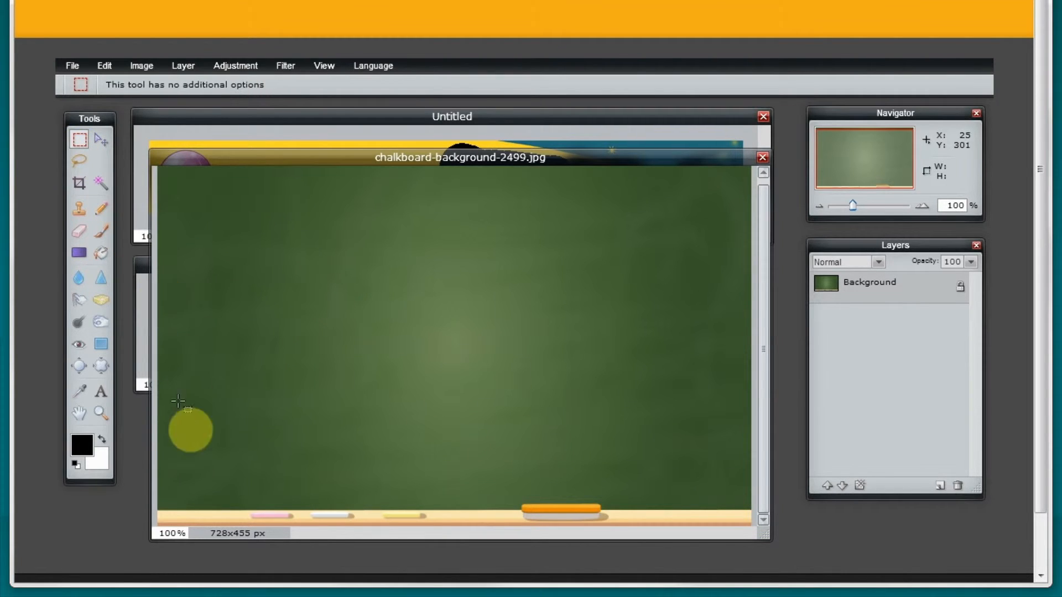
drag(154, 523, 762, 452)
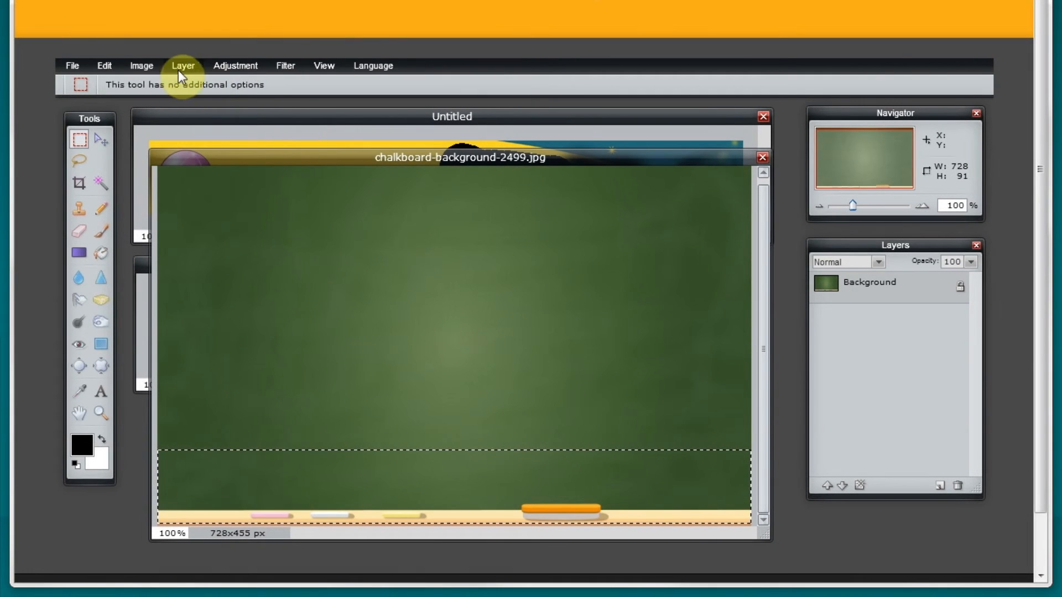
click(105, 66)
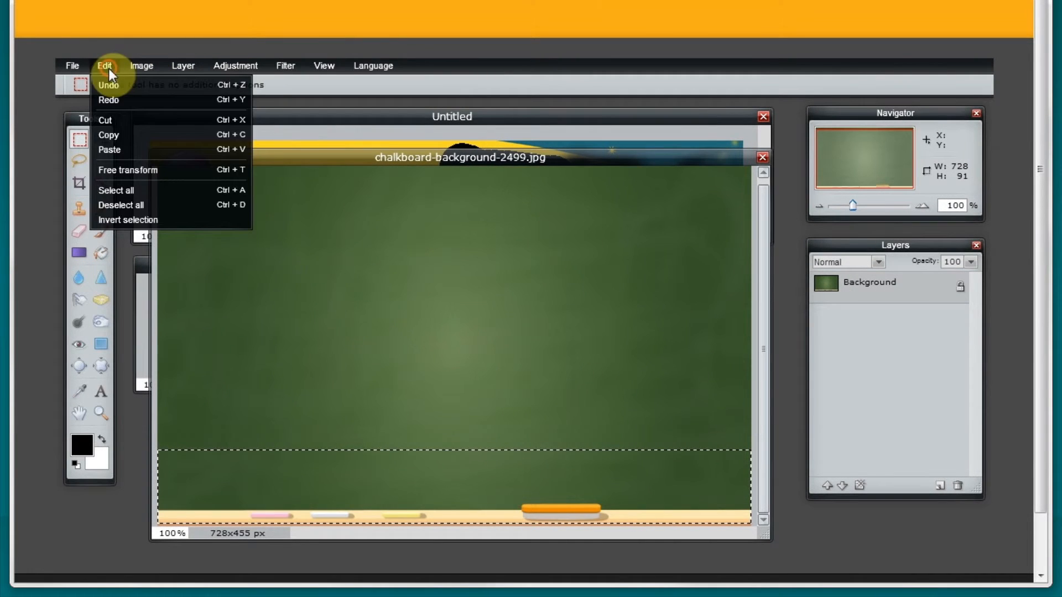
click(131, 136)
Step: Paste the copied chalkboard strip into the banner directly above its Background layer
click(210, 115)
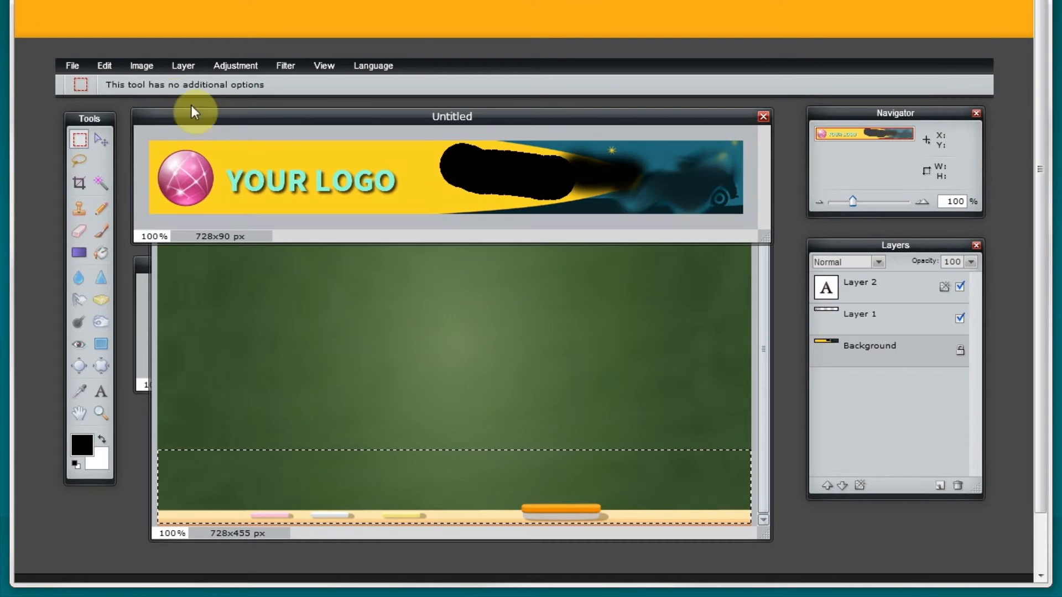
click(105, 66)
click(129, 147)
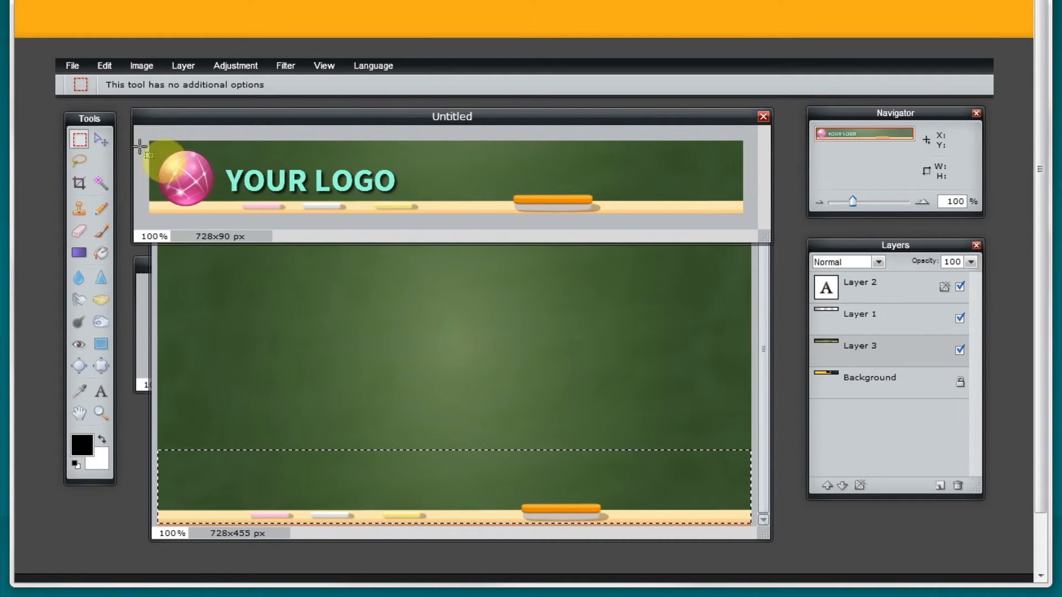
Step: Add a layer above the pasted chalkboard and set the Drawing tool to a filled ellipse with border size 0 and black background color
click(939, 486)
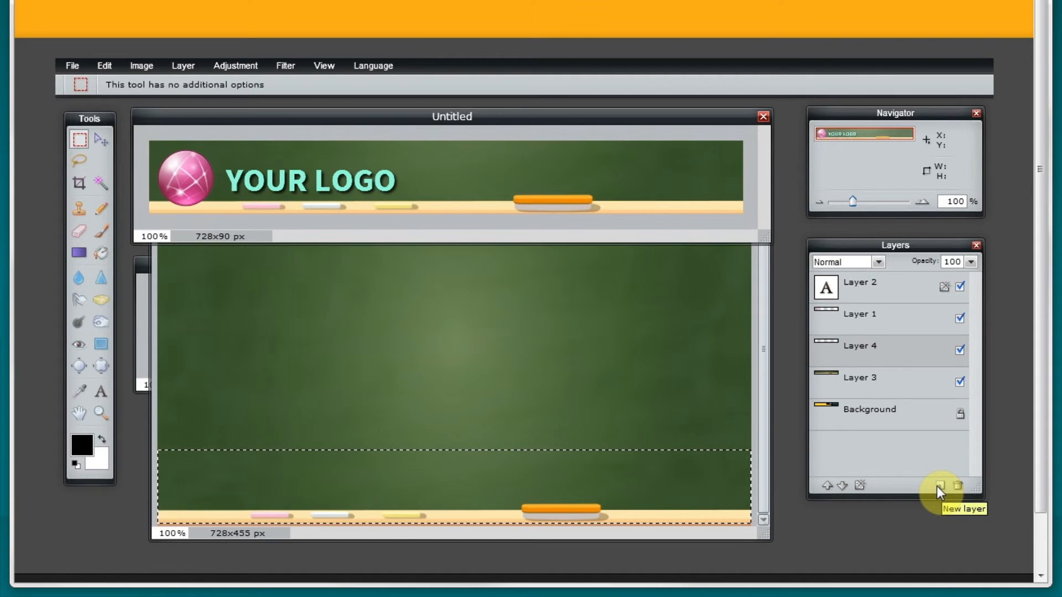
click(104, 345)
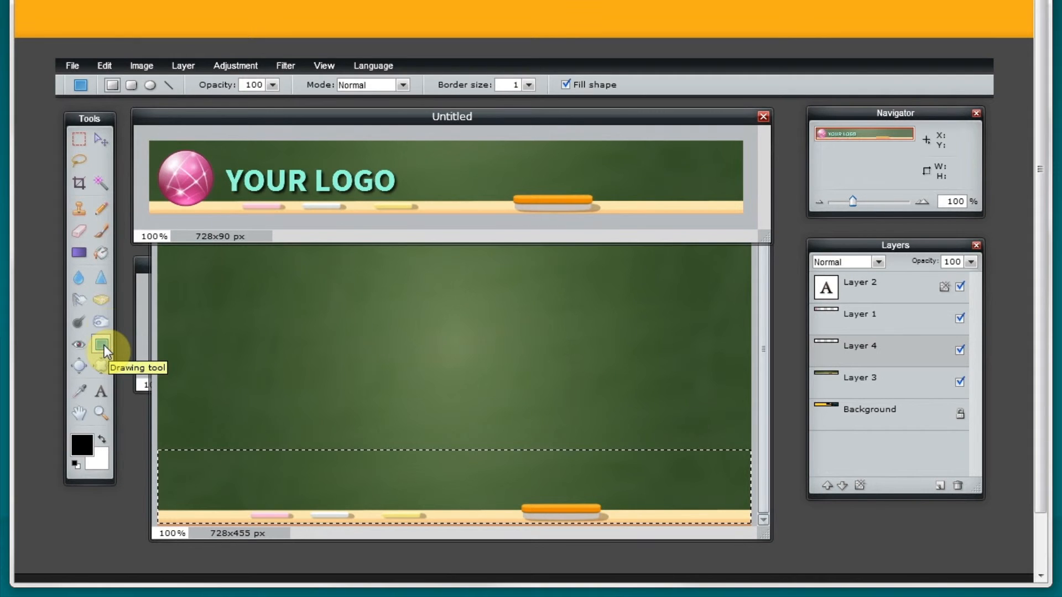
click(151, 86)
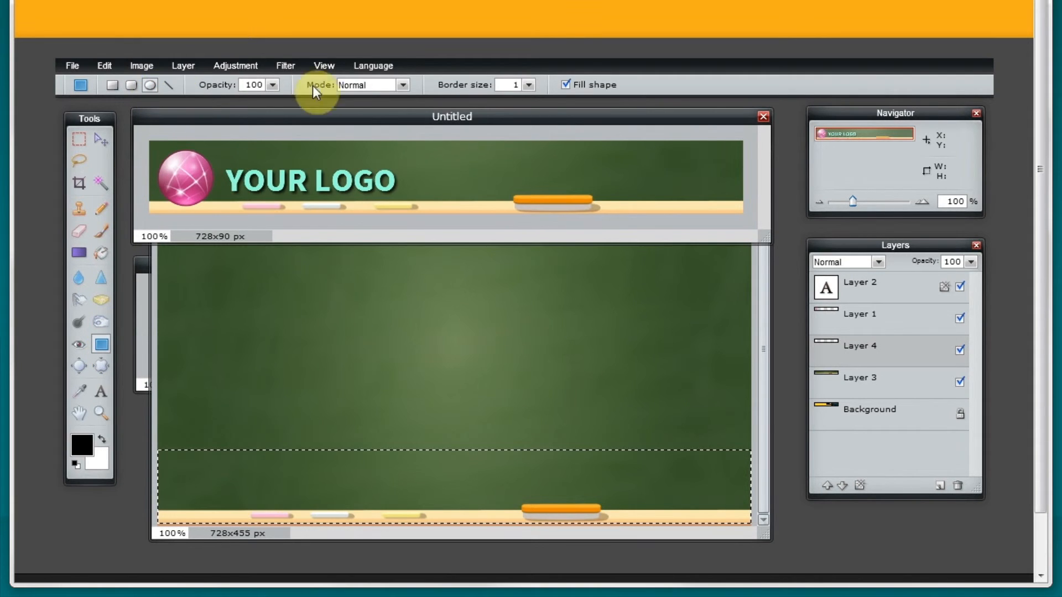
click(534, 83)
click(450, 102)
click(104, 457)
click(372, 384)
click(648, 235)
Step: Draw a large black ellipse behind the globe and YOUR LOGO text, overshooting the banner's edges, and set its layer opacity to 50
drag(766, 238, 786, 351)
drag(142, 135, 466, 327)
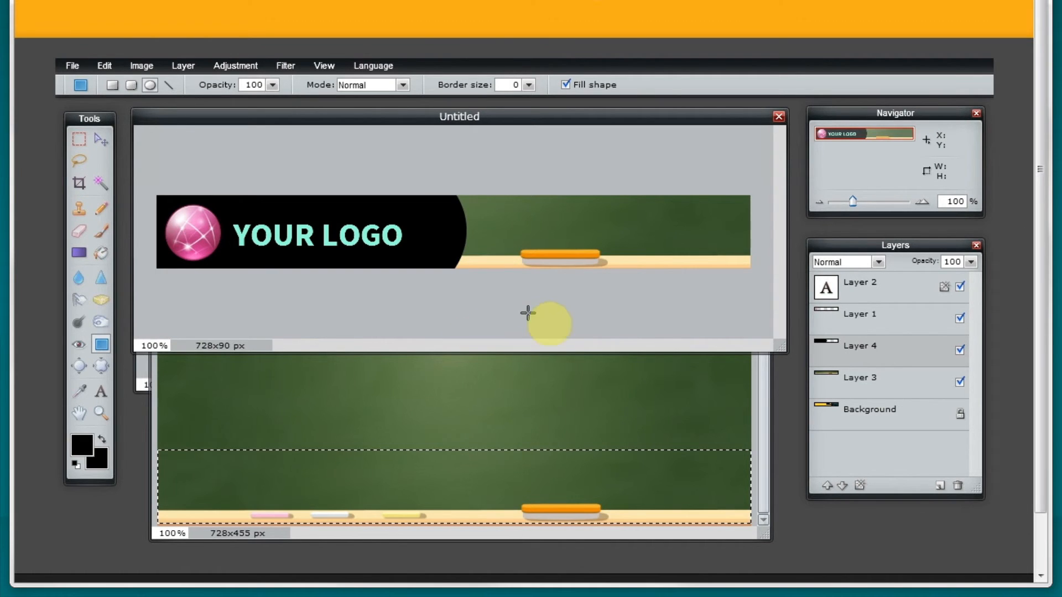
click(969, 263)
drag(971, 277, 931, 282)
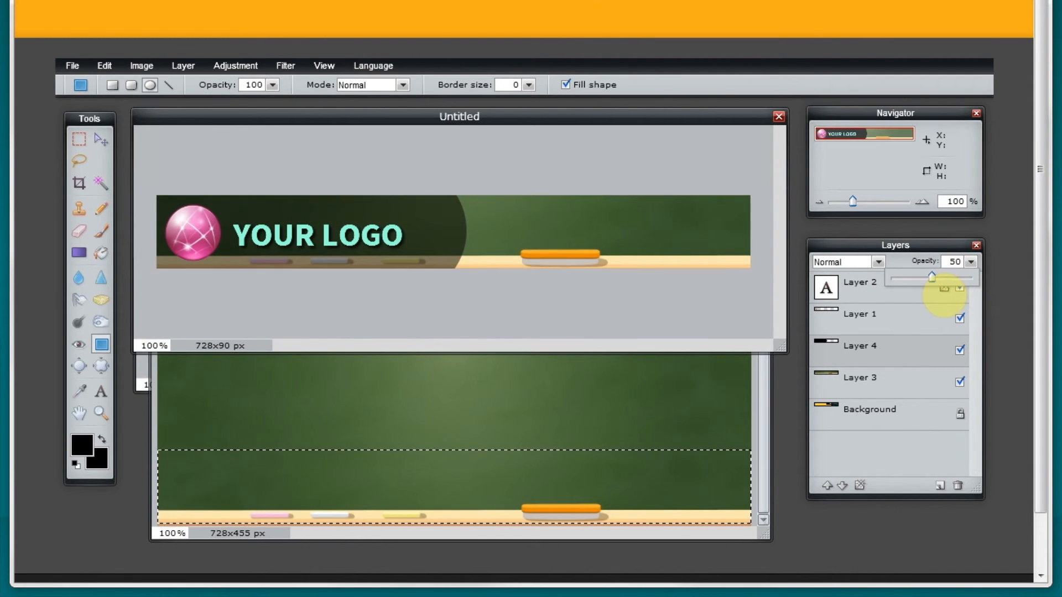
Step: Recolor the YOUR LOGO text light yellow
click(860, 290)
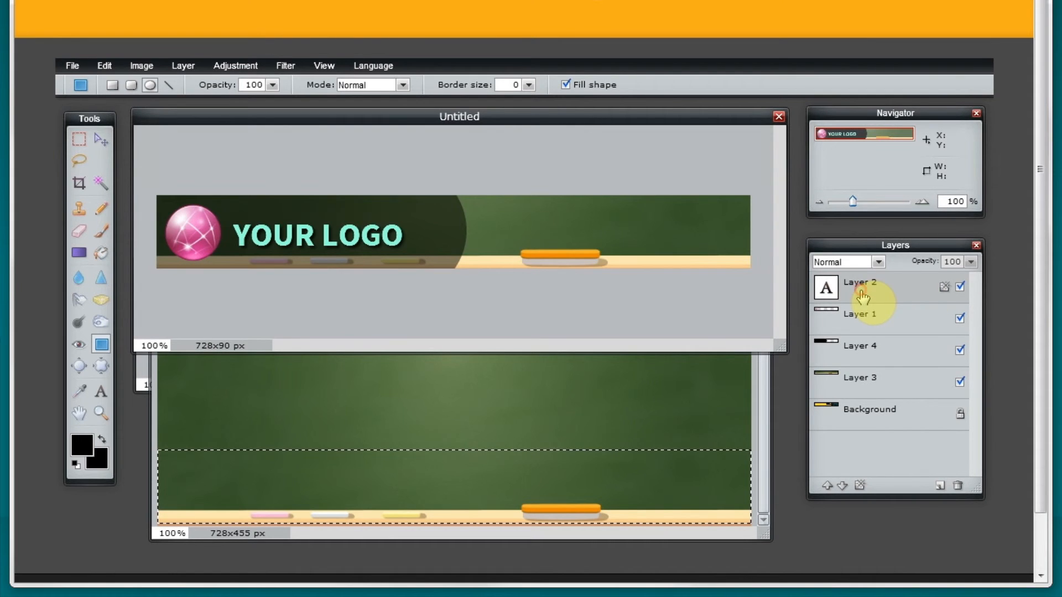
click(101, 392)
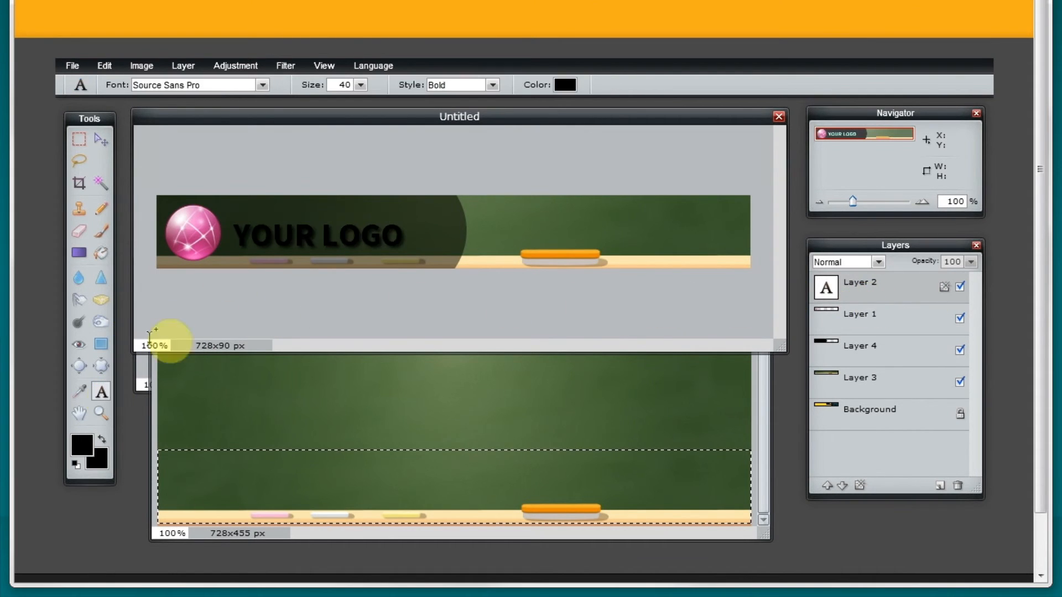
click(563, 85)
click(549, 362)
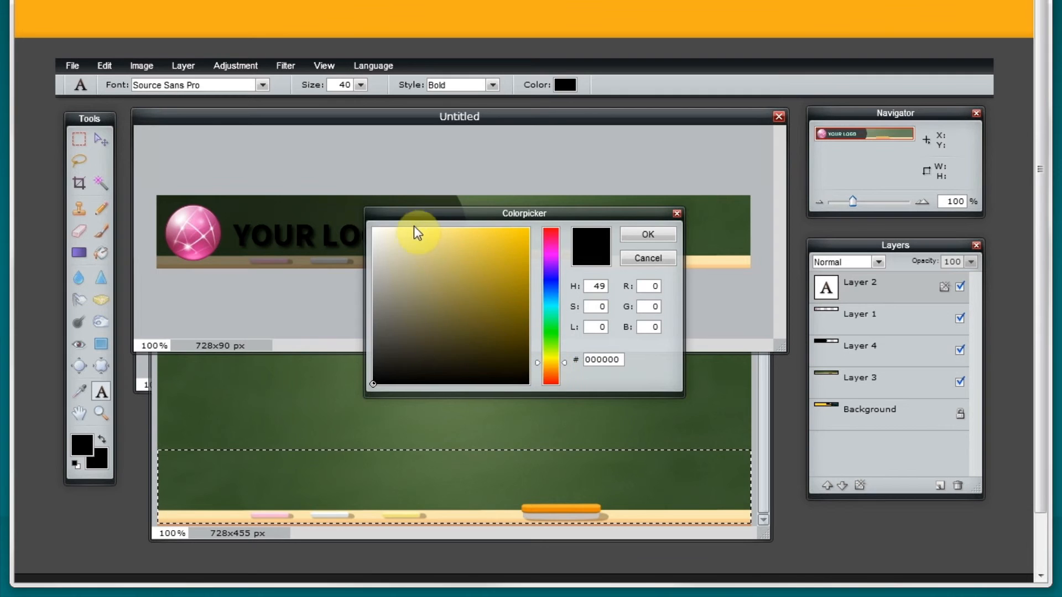
drag(422, 239, 427, 227)
click(652, 234)
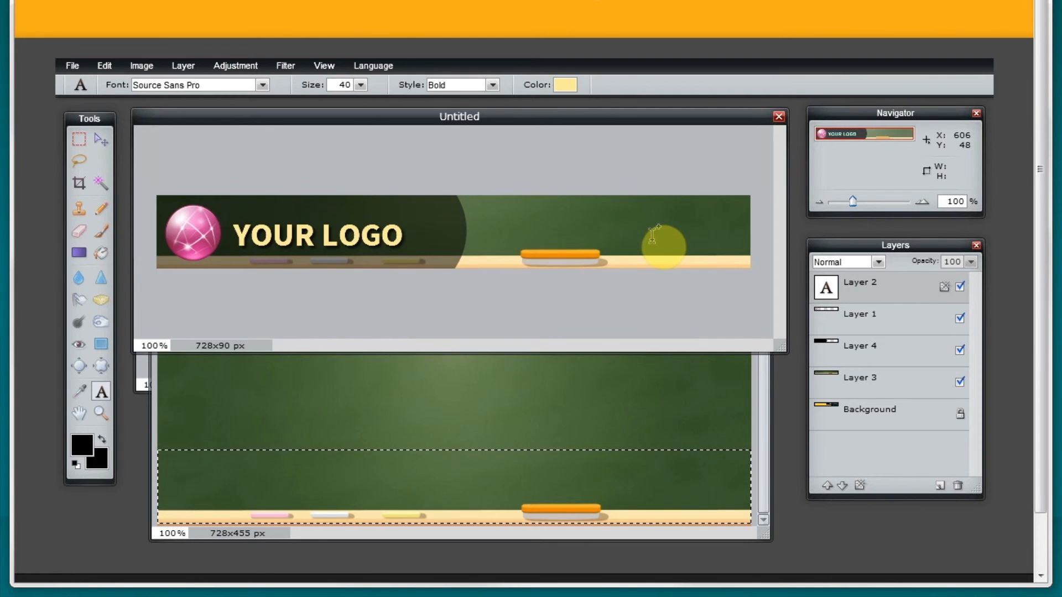
Step: Add the text "Created with FreeTrafficK.com!" beside the dark ellipse in Source Sans Pro, size 24, Regular
click(482, 221)
text(Created with Free)
click(361, 85)
drag(298, 104, 294, 104)
text(TrafficK.com!)
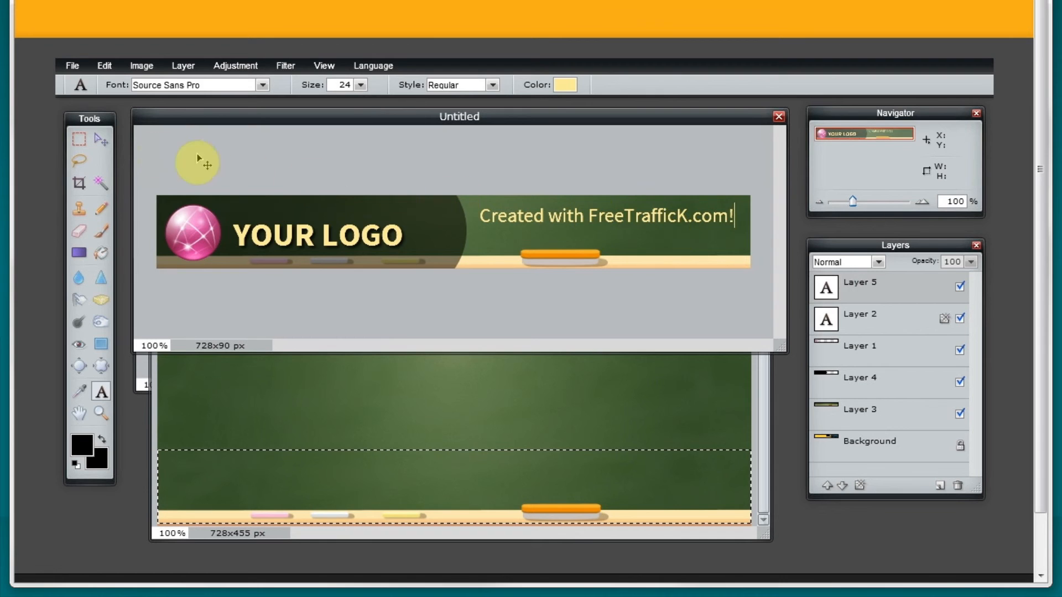
Step: Move the "Created with FreeTrafficK.com!" text slightly down and color it white
click(100, 140)
drag(610, 222, 608, 238)
key(t)
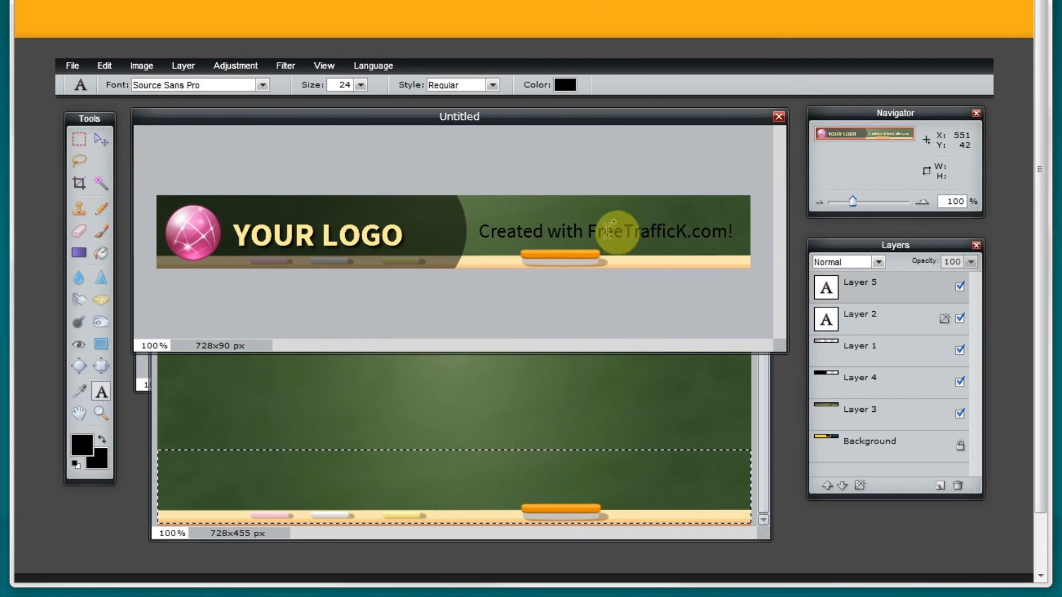
click(564, 84)
drag(436, 251, 373, 229)
click(639, 235)
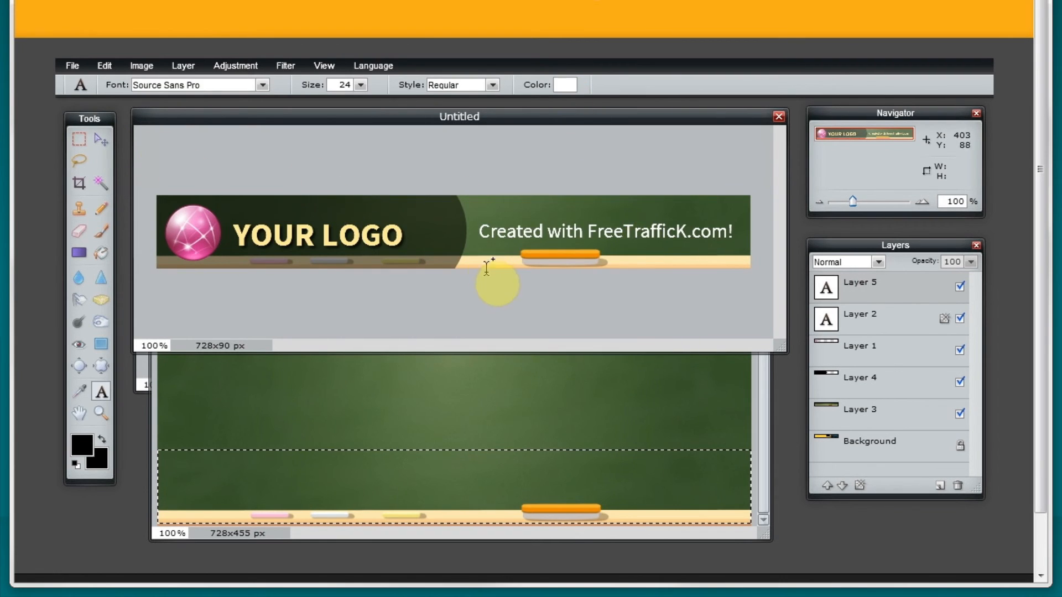
Step: Save the banner as a JPEG image named SampleBanner
click(72, 67)
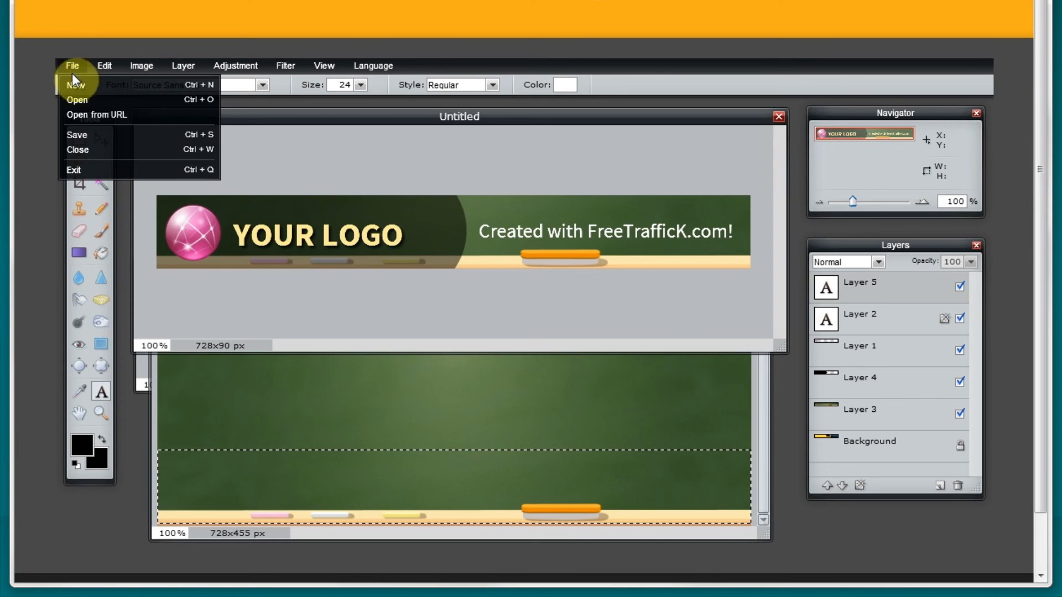
click(92, 135)
double_click(475, 282)
text(SampleBanner)
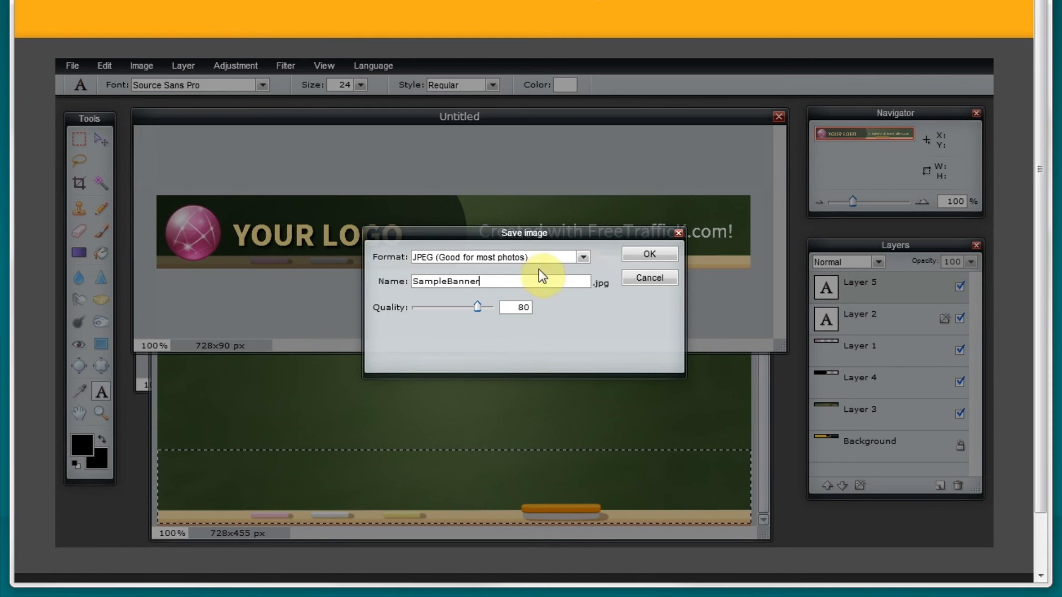